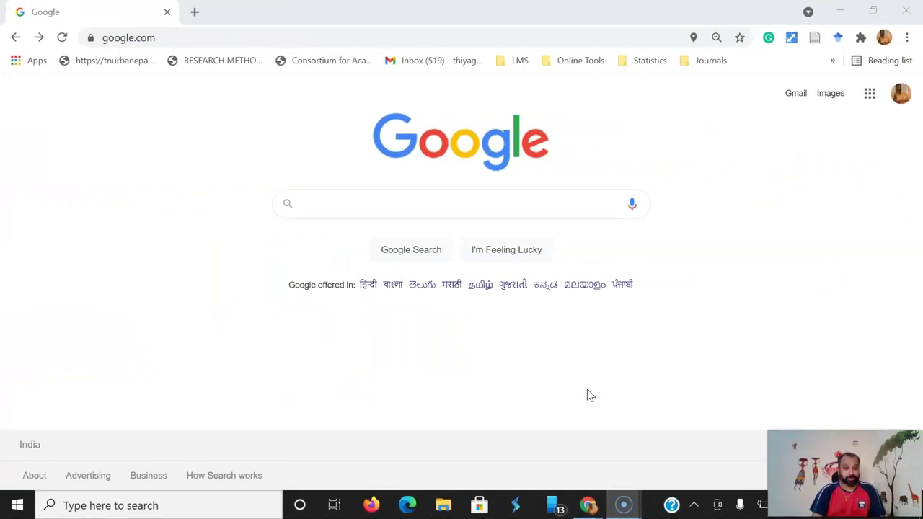
- Search Google for 'noisli' and open the 'Noisli - Improve Focus and Boost Productivity' result
{"action": "left_click", "coordinate": [382, 206]}
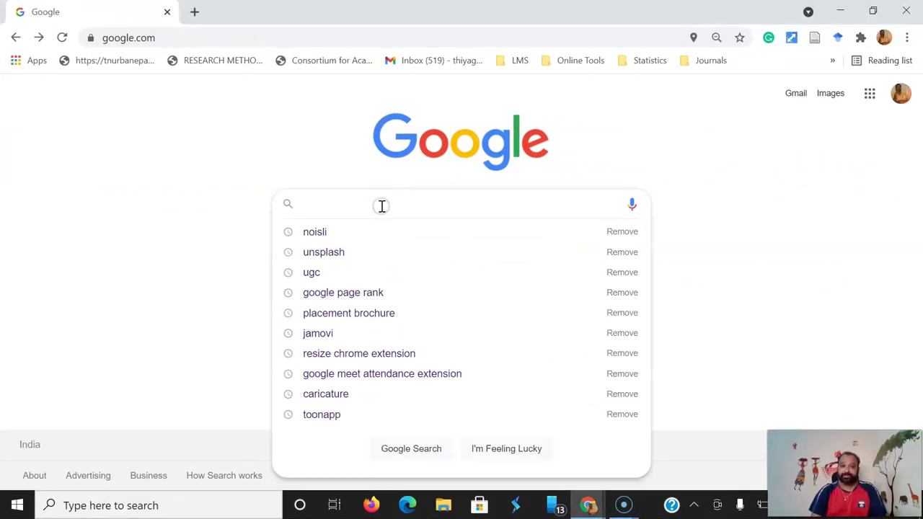
{"action": "type", "text": "n"}
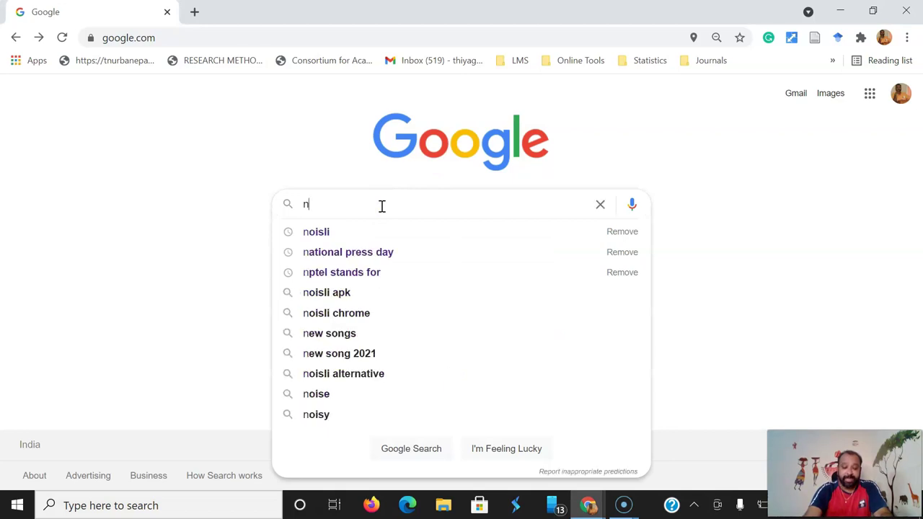
{"action": "type", "text": "ois"}
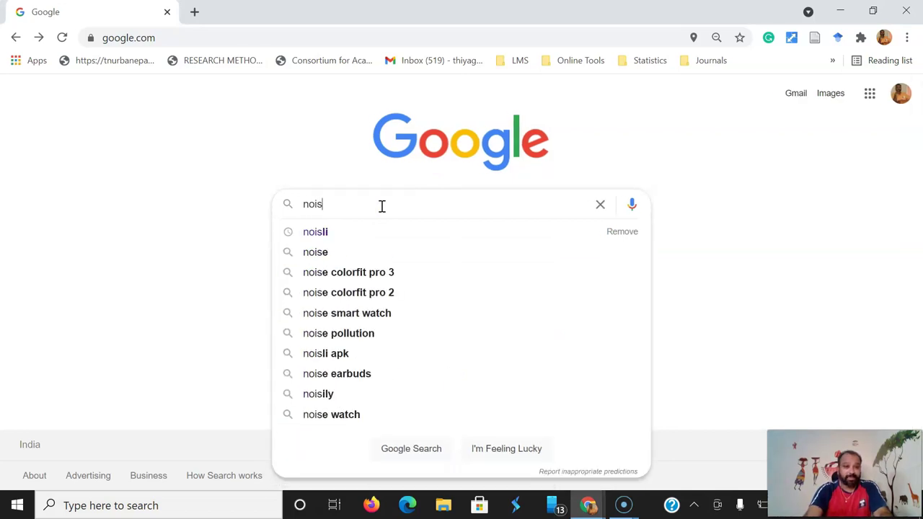
{"action": "type", "text": "li"}
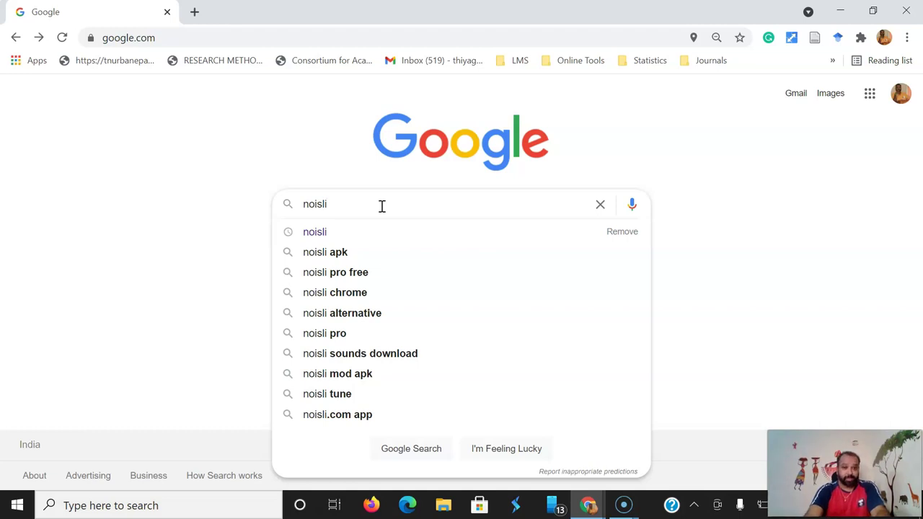
{"action": "key", "text": "Return"}
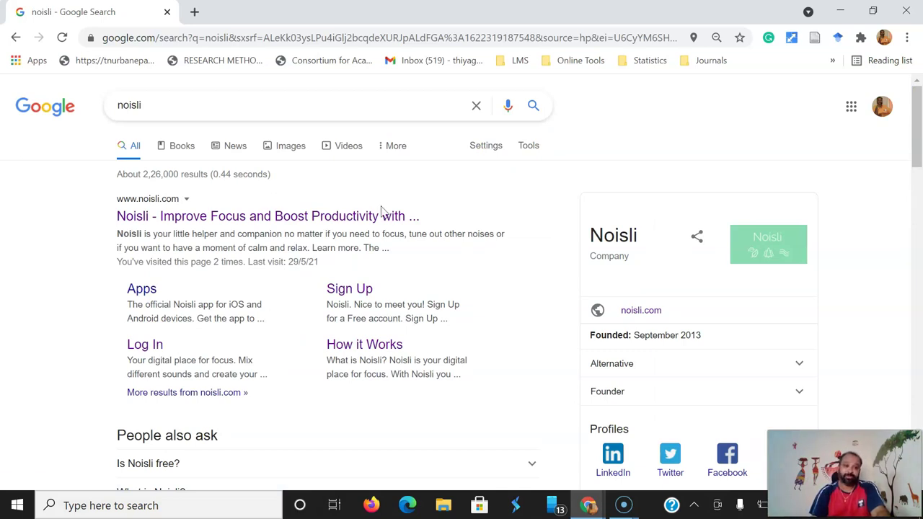
{"action": "left_click", "coordinate": [370, 211]}
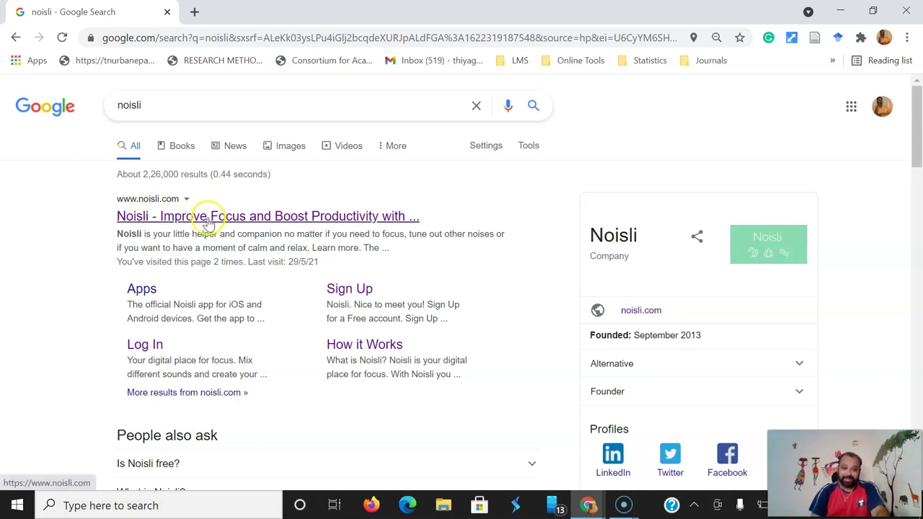
{"action": "left_click", "coordinate": [207, 222]}
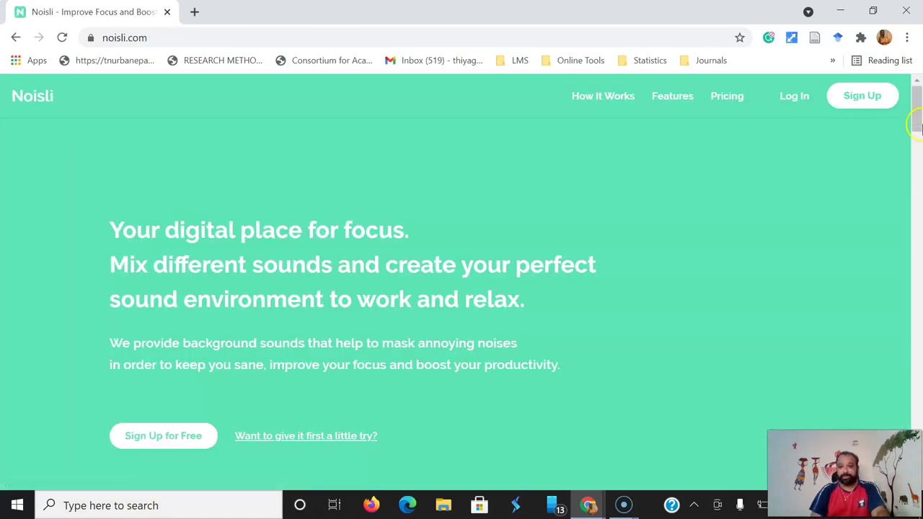
- Visit Noisli's free sign-up form, then switch to the Log In page for existing accounts
{"action": "mouse_move", "coordinate": [909, 127]}
{"action": "left_mouse_down"}
{"action": "mouse_move", "coordinate": [884, 323]}
{"action": "mouse_move", "coordinate": [898, 354]}
{"action": "mouse_move", "coordinate": [917, 91]}
{"action": "left_mouse_up"}
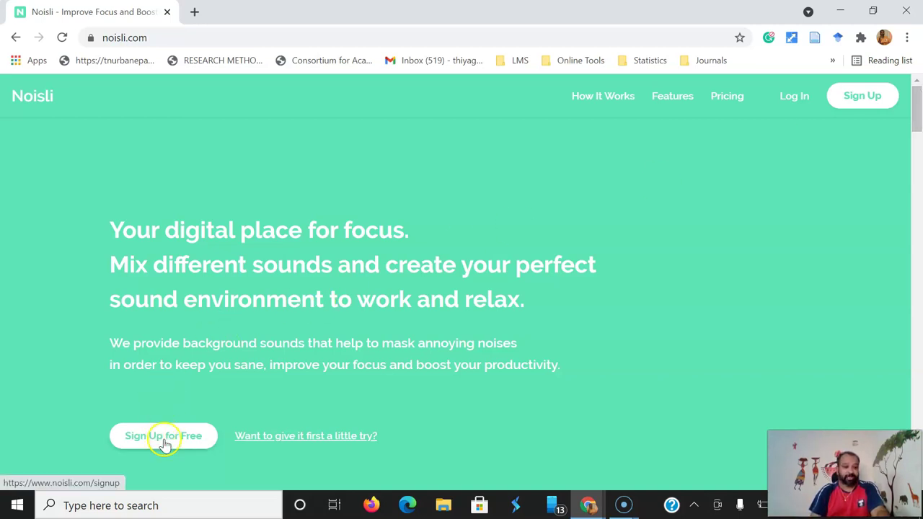
{"action": "left_click", "coordinate": [881, 105]}
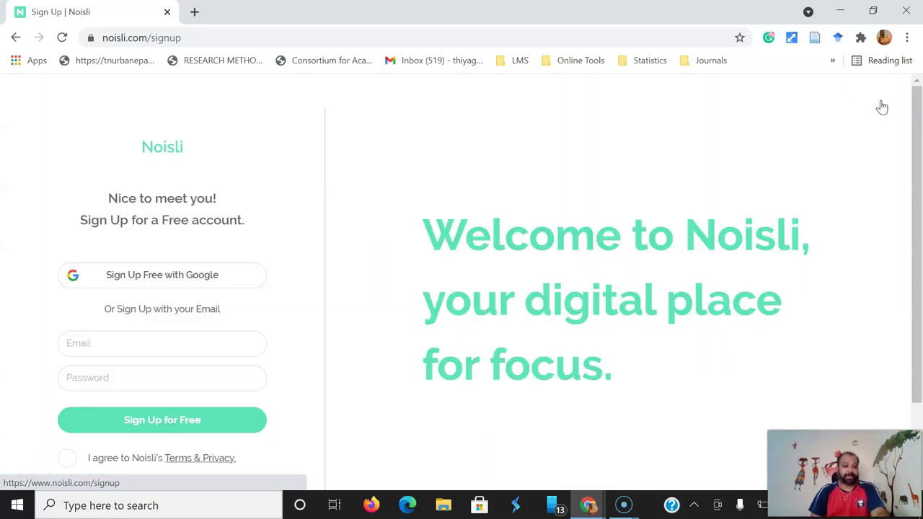
{"action": "left_click", "coordinate": [882, 105]}
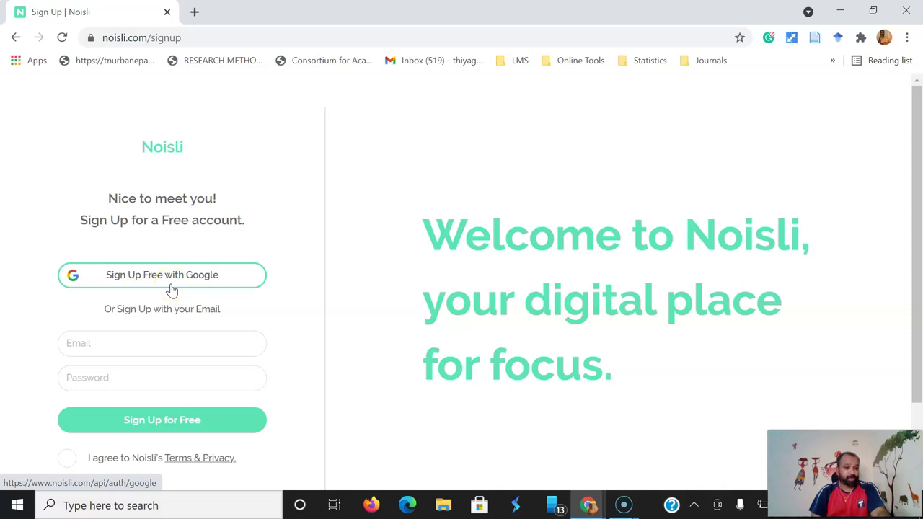
{"action": "left_click", "coordinate": [134, 344]}
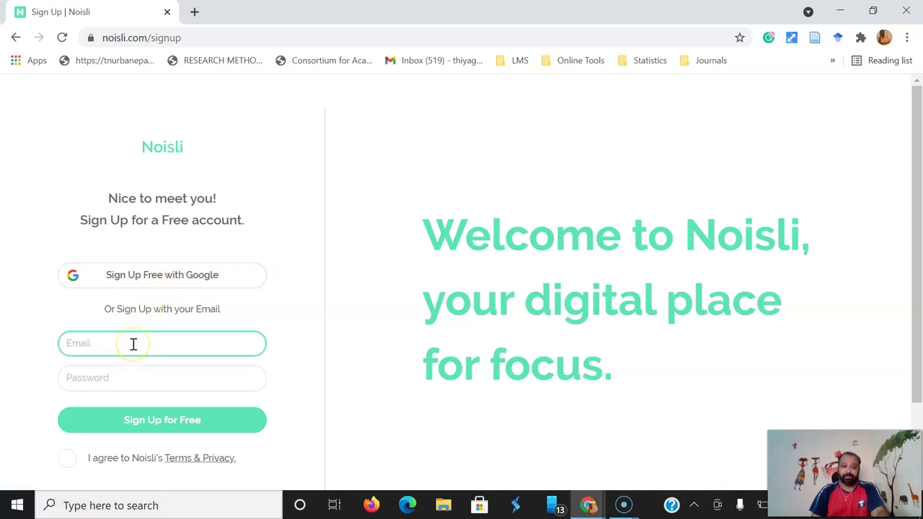
{"action": "left_click", "coordinate": [103, 385]}
{"action": "left_click", "coordinate": [107, 384]}
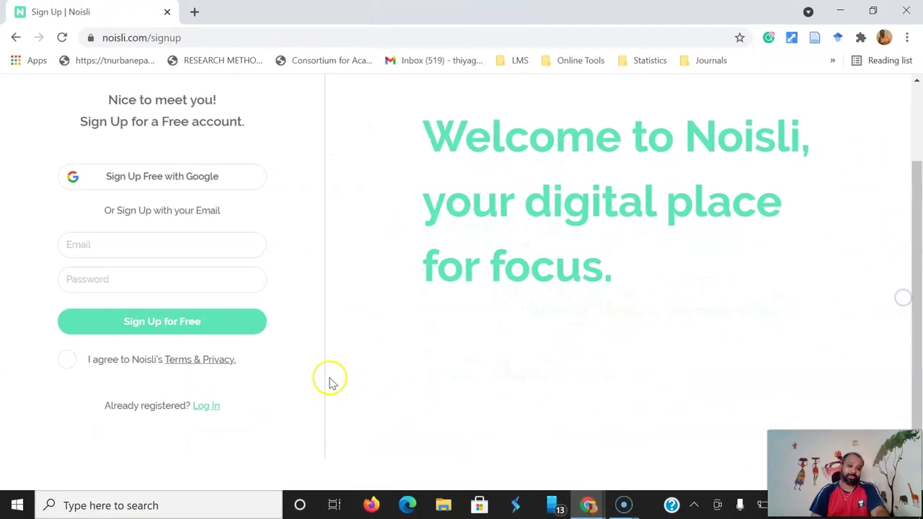
{"action": "left_click", "coordinate": [213, 411]}
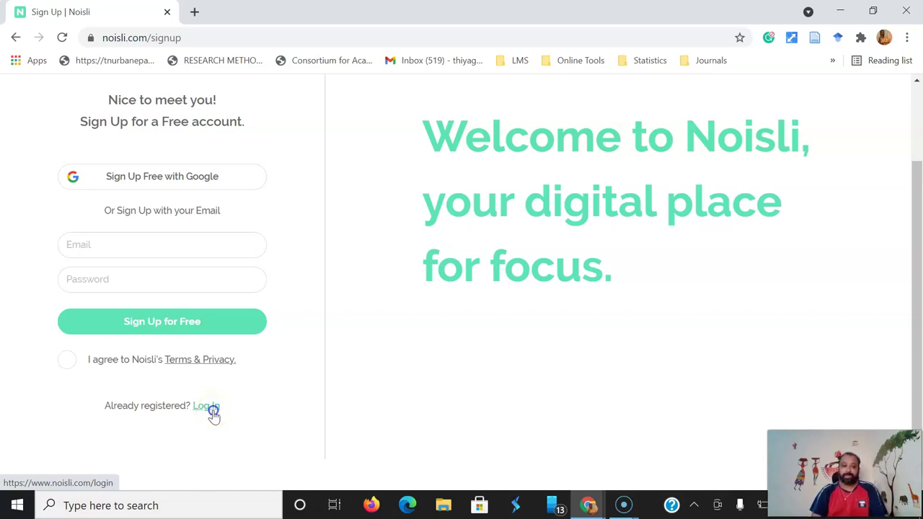
{"action": "left_click", "coordinate": [212, 413]}
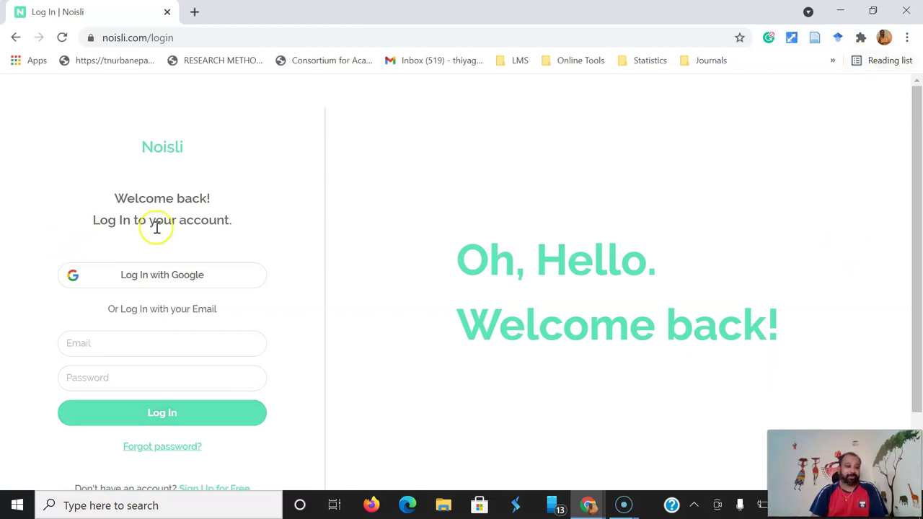
- Log in to Noisli with Google, picking the Google account in the chooser
{"action": "left_click", "coordinate": [161, 285]}
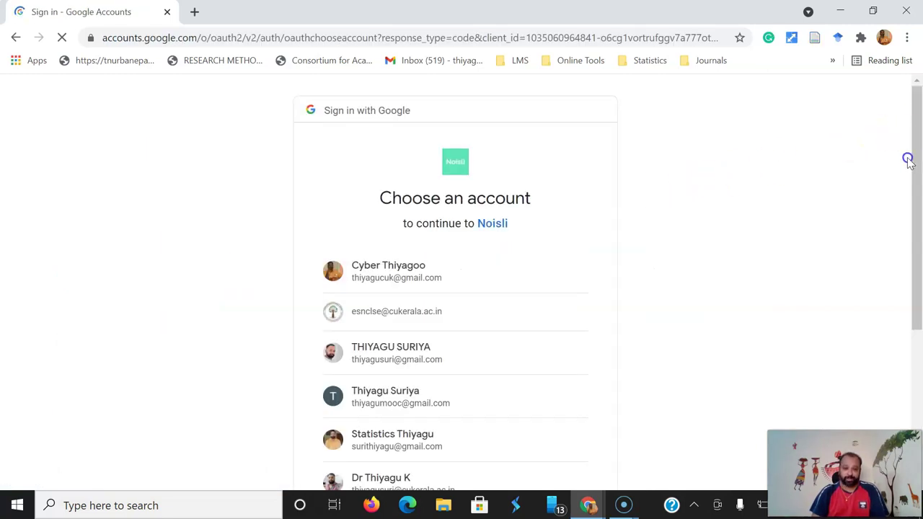
{"action": "left_click", "coordinate": [420, 408]}
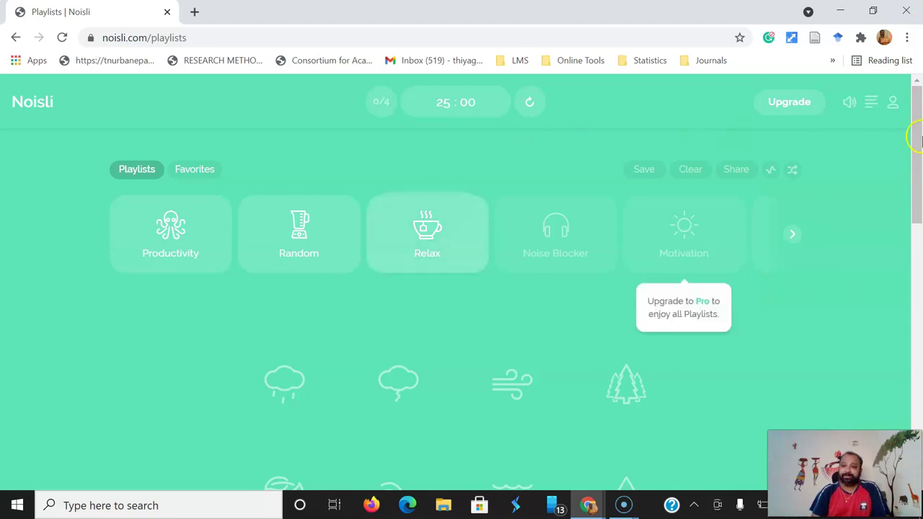
{"action": "mouse_move", "coordinate": [918, 139]}
{"action": "left_mouse_down"}
{"action": "mouse_move", "coordinate": [912, 220]}
{"action": "mouse_move", "coordinate": [901, 235]}
{"action": "mouse_move", "coordinate": [908, 194]}
{"action": "left_mouse_up"}
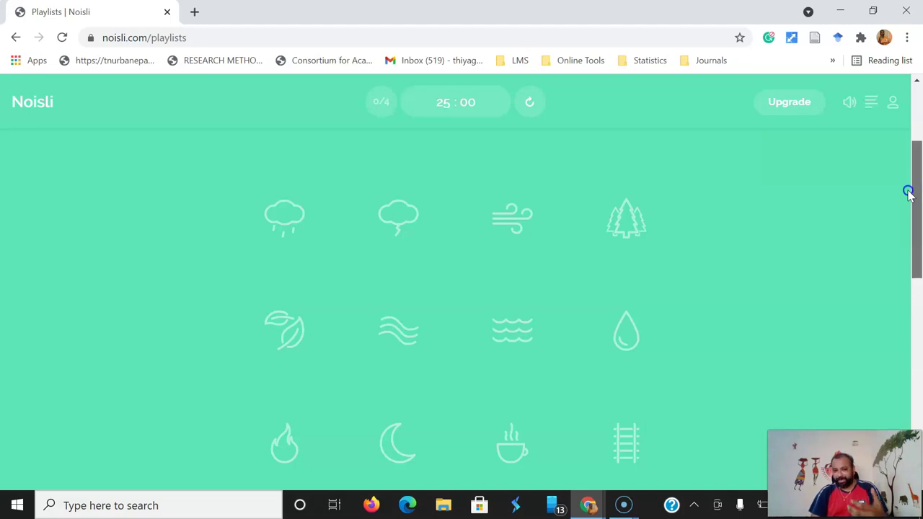
{"action": "mouse_move", "coordinate": [908, 193]}
{"action": "left_mouse_down"}
{"action": "mouse_move", "coordinate": [908, 204]}
{"action": "mouse_move", "coordinate": [907, 151]}
{"action": "left_mouse_up"}
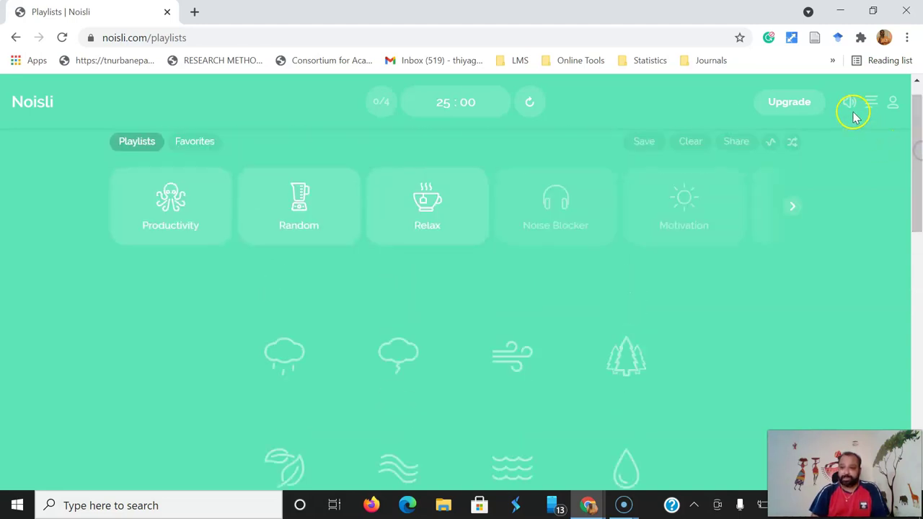
{"action": "mouse_move", "coordinate": [851, 106]}
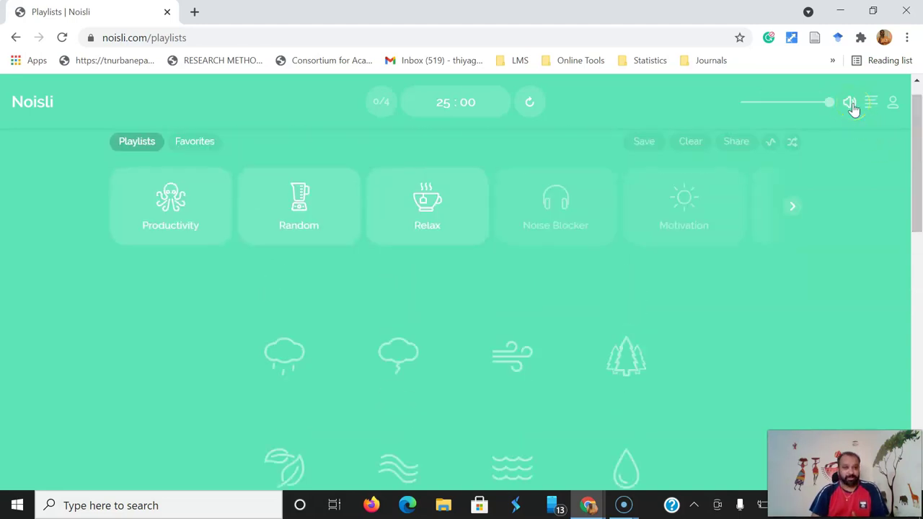
{"action": "left_click", "coordinate": [852, 105]}
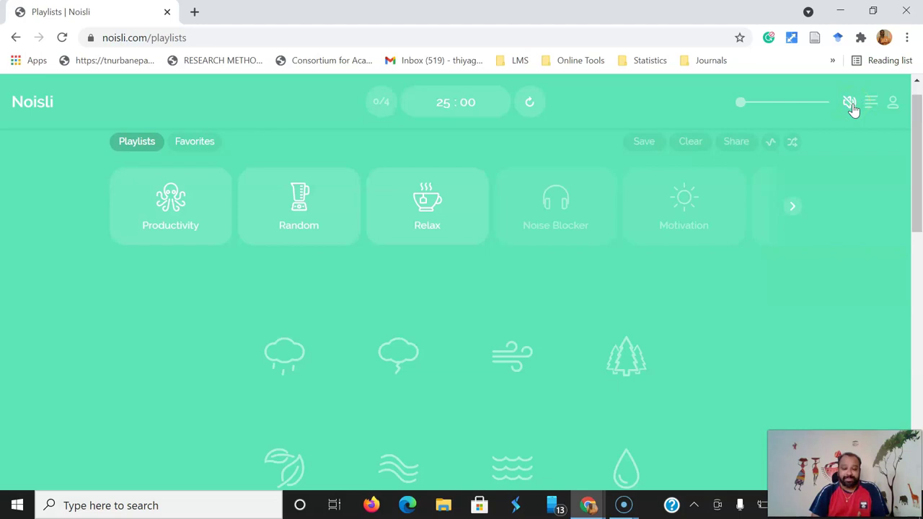
{"action": "left_click", "coordinate": [852, 106]}
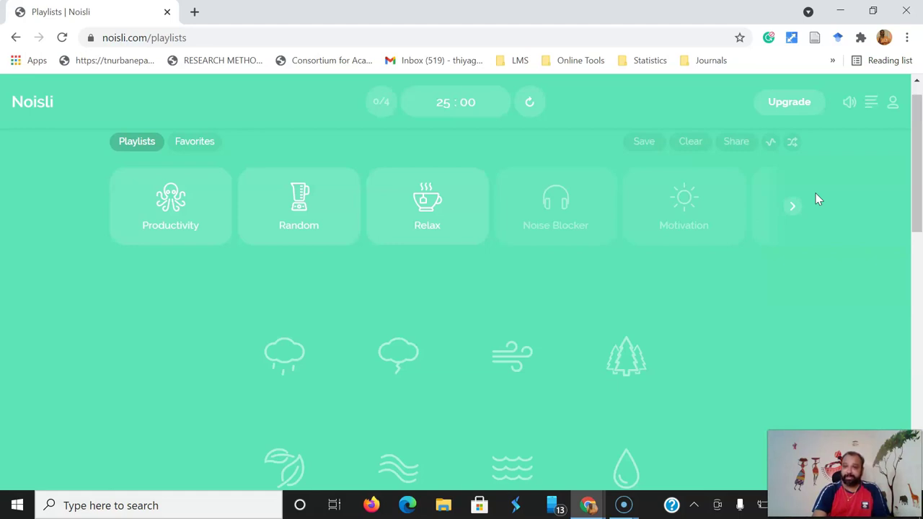
{"action": "key", "text": "space"}
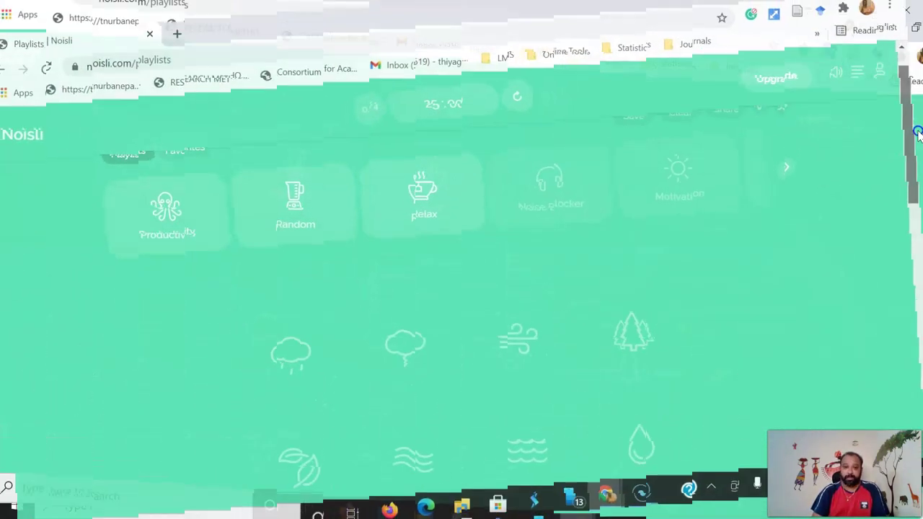
- Try the Rain sound at a higher volume, then switch it off
{"action": "left_click_drag", "start_coordinate": [913, 160], "coordinate": [913, 182]}
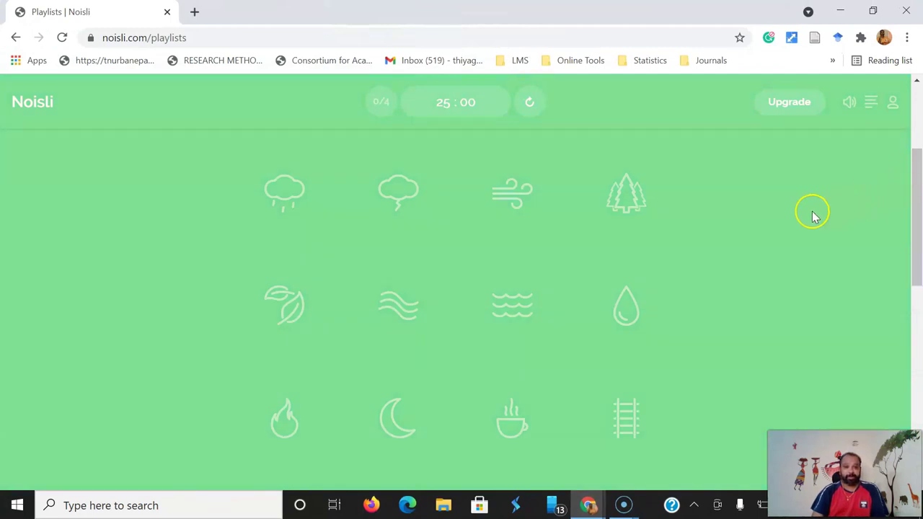
{"action": "mouse_move", "coordinate": [920, 211]}
{"action": "left_mouse_down"}
{"action": "mouse_move", "coordinate": [912, 268]}
{"action": "mouse_move", "coordinate": [920, 164]}
{"action": "mouse_move", "coordinate": [919, 211]}
{"action": "left_mouse_up"}
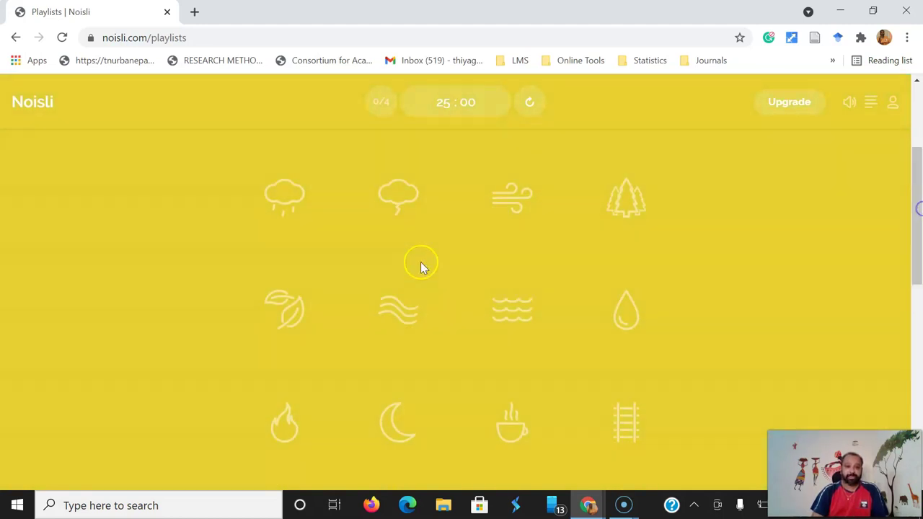
{"action": "left_click", "coordinate": [283, 200]}
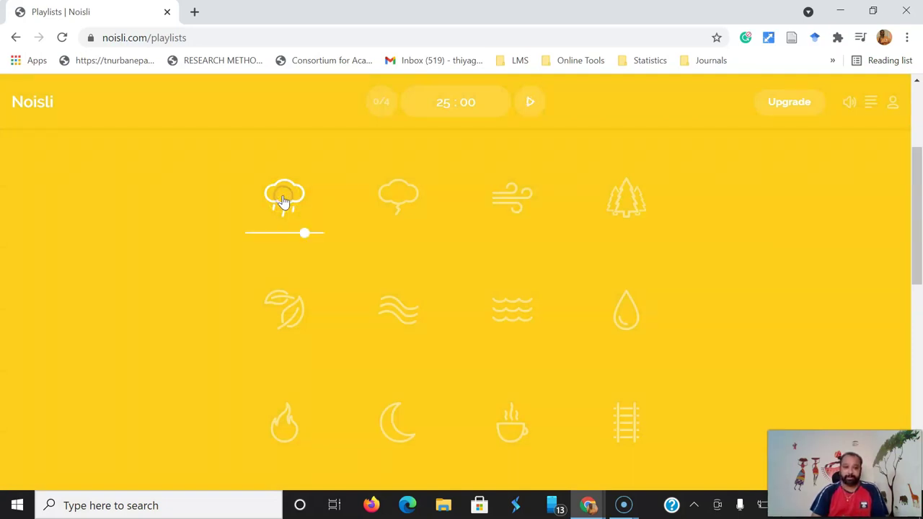
{"action": "left_click", "coordinate": [303, 238]}
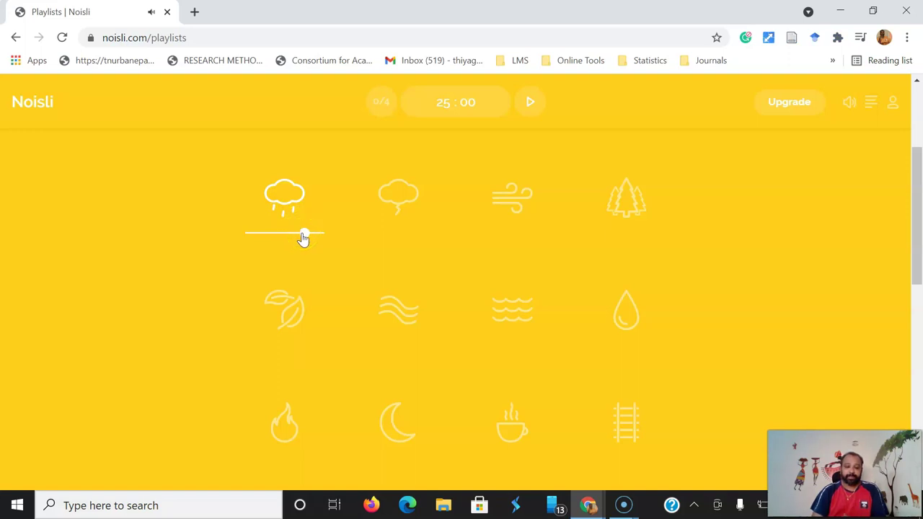
{"action": "left_click", "coordinate": [303, 237]}
{"action": "left_click_drag", "start_coordinate": [303, 238], "coordinate": [322, 246]}
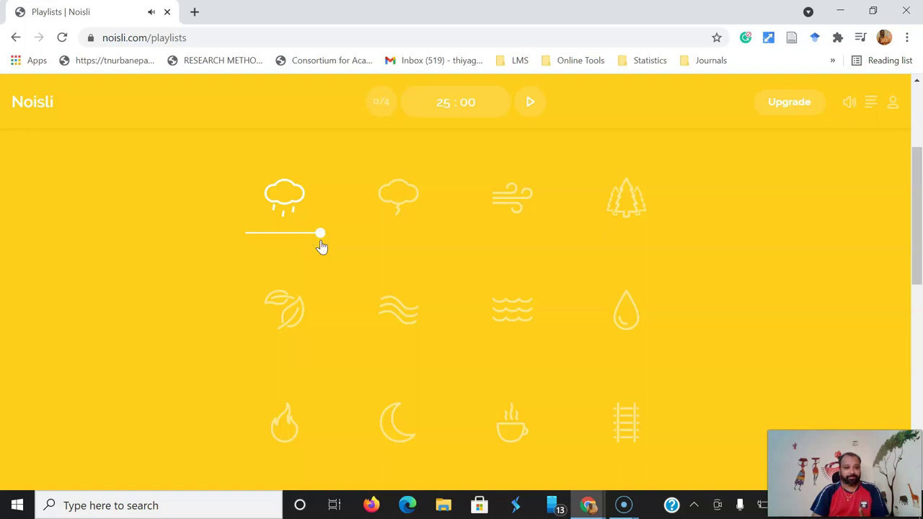
{"action": "left_click", "coordinate": [287, 193]}
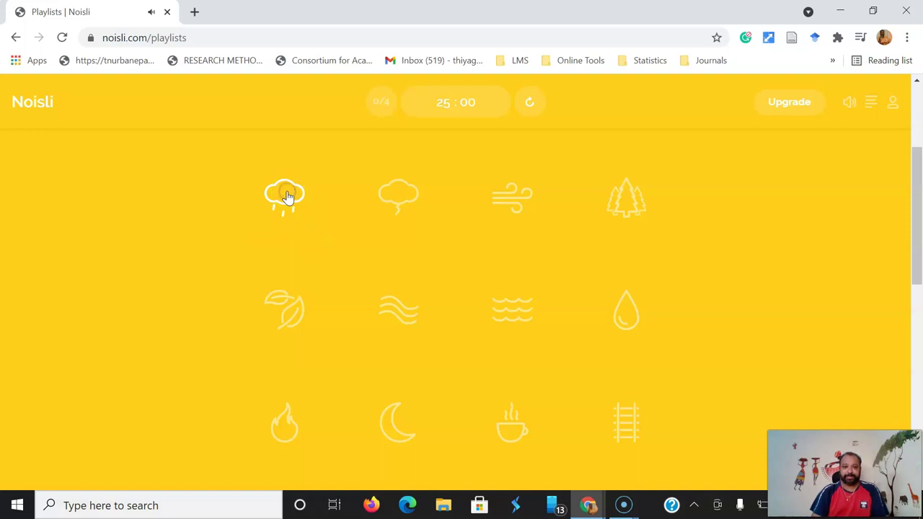
- Try Thunderstorm at a higher volume, then switch it off
{"action": "left_click", "coordinate": [404, 207]}
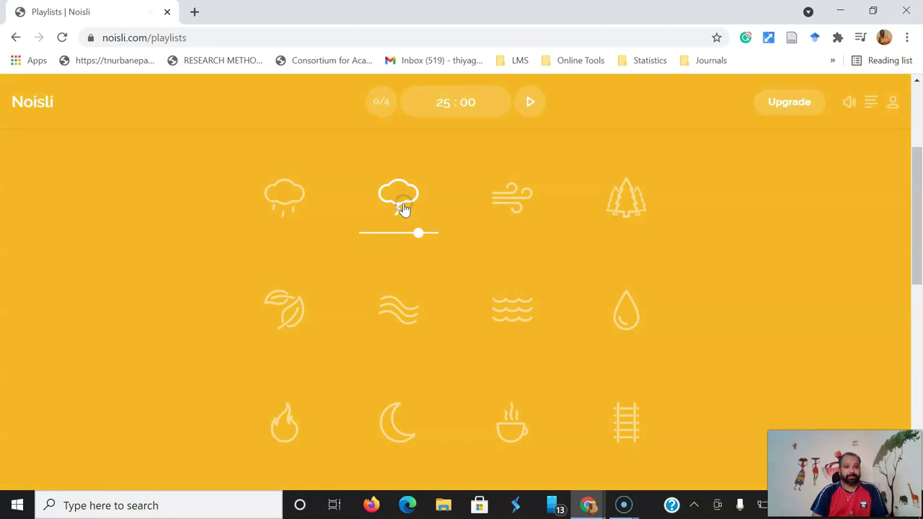
{"action": "left_click", "coordinate": [419, 232]}
{"action": "left_click_drag", "start_coordinate": [422, 236], "coordinate": [437, 243]}
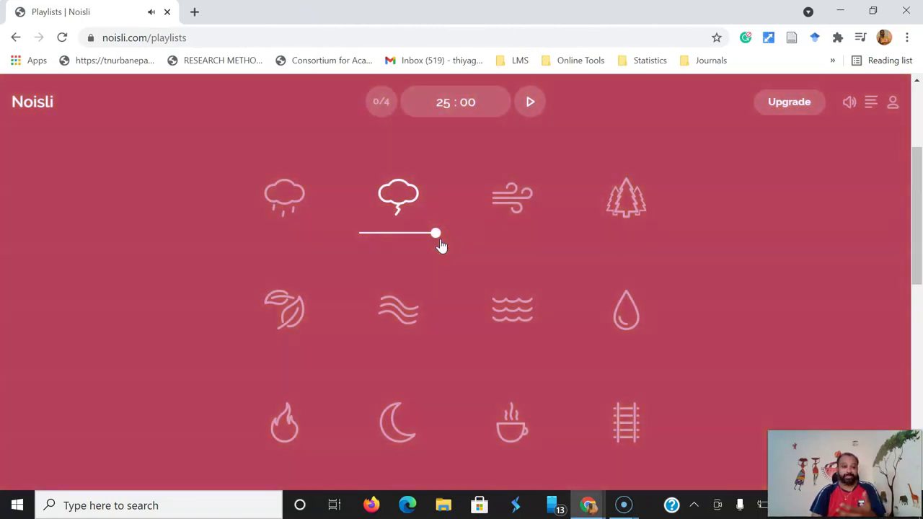
{"action": "left_click", "coordinate": [512, 213]}
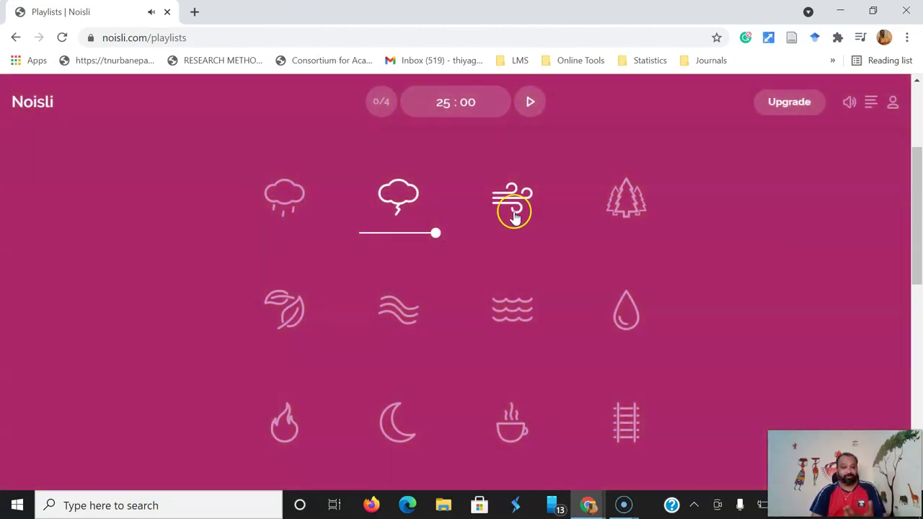
{"action": "left_click", "coordinate": [423, 210]}
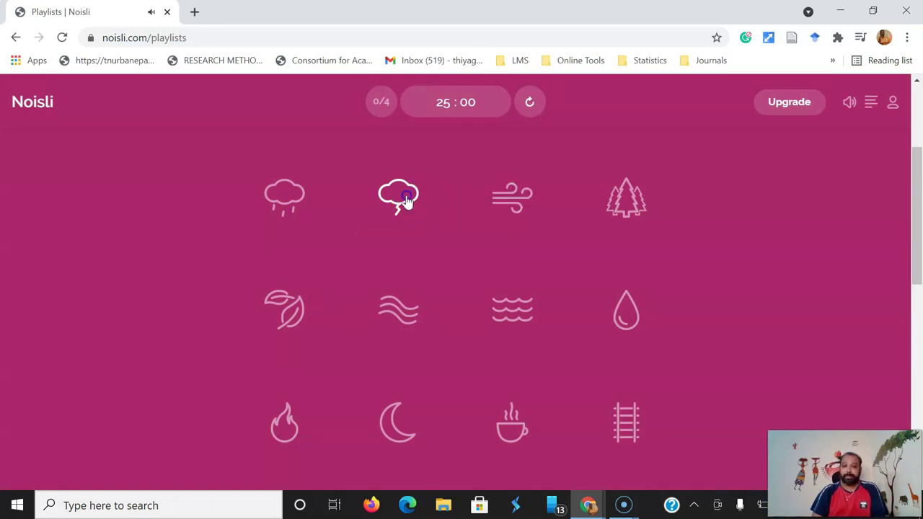
- Try the Wind sound at a higher volume, then switch it off
{"action": "left_click", "coordinate": [489, 193]}
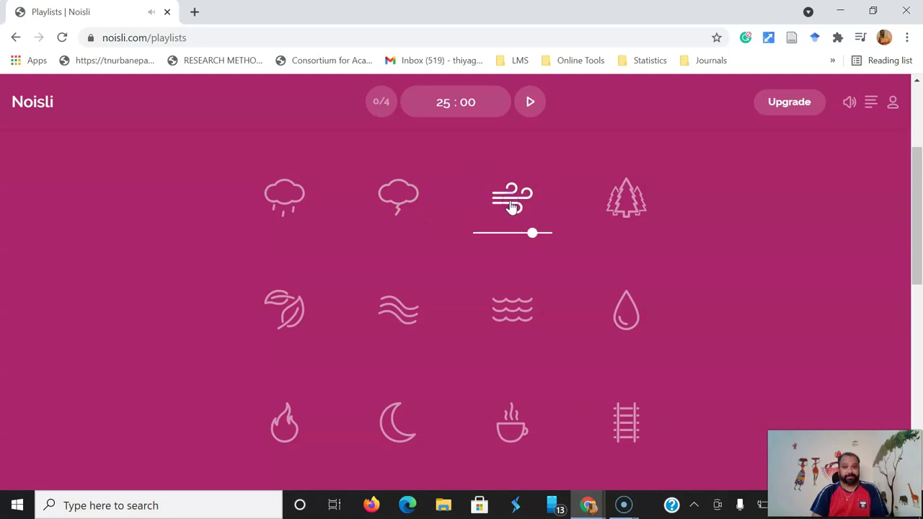
{"action": "left_click", "coordinate": [529, 232]}
{"action": "left_click_drag", "start_coordinate": [528, 233], "coordinate": [556, 249]}
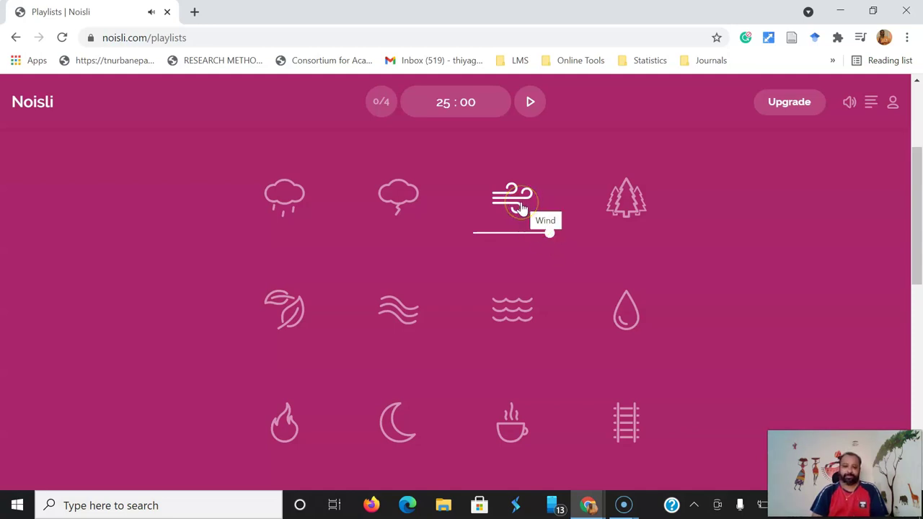
{"action": "left_click", "coordinate": [520, 205]}
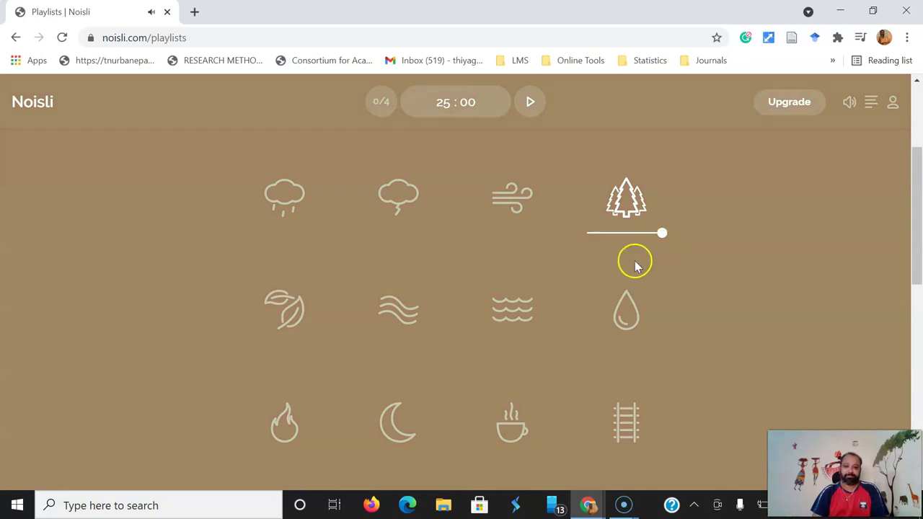
- Switch Forest off, then try Leaves at a higher volume and turn it off
{"action": "left_click", "coordinate": [629, 205]}
{"action": "left_click", "coordinate": [283, 324]}
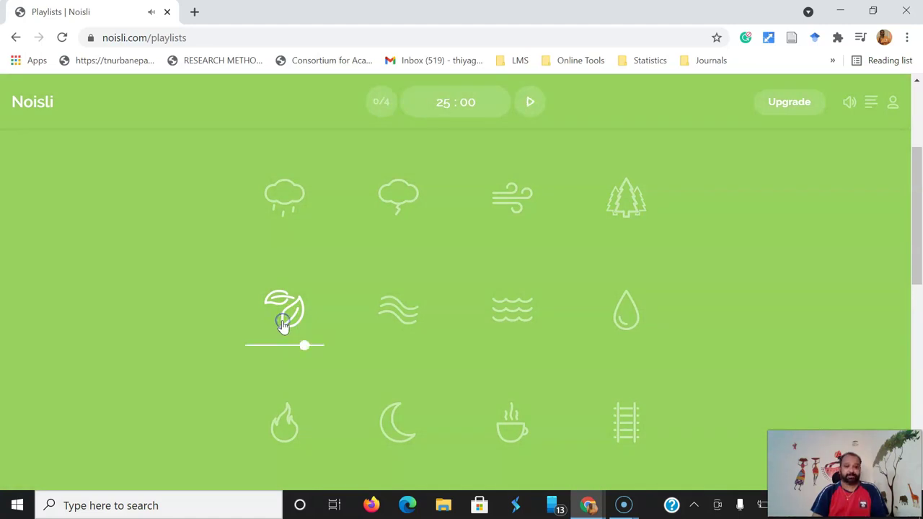
{"action": "left_click", "coordinate": [305, 345]}
{"action": "left_click_drag", "start_coordinate": [305, 346], "coordinate": [319, 353]}
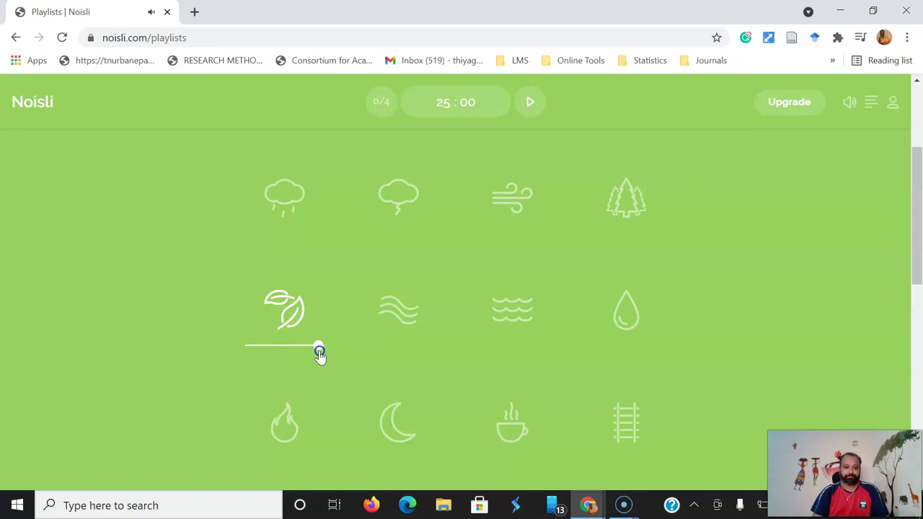
{"action": "left_click", "coordinate": [292, 326]}
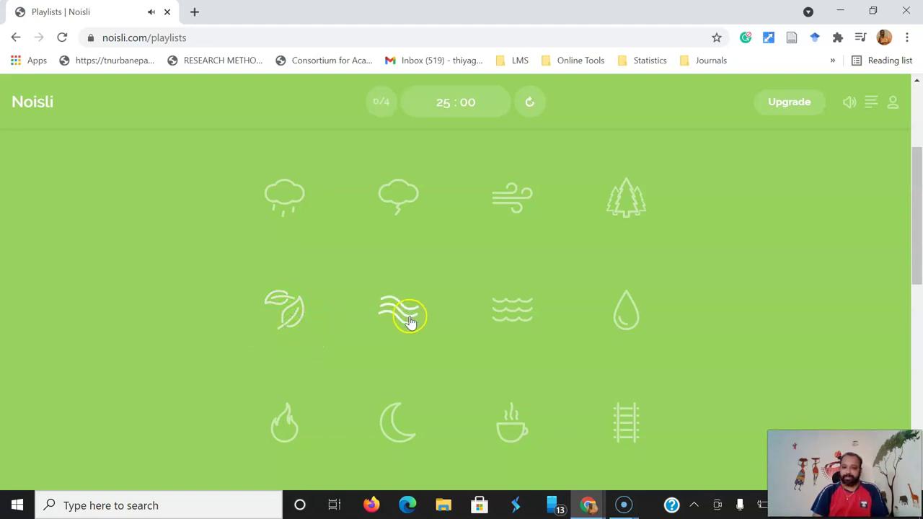
- Try Water stream and Seaside at raised volume, switching each off again
{"action": "left_click", "coordinate": [408, 322]}
{"action": "left_click_drag", "start_coordinate": [418, 349], "coordinate": [431, 353]}
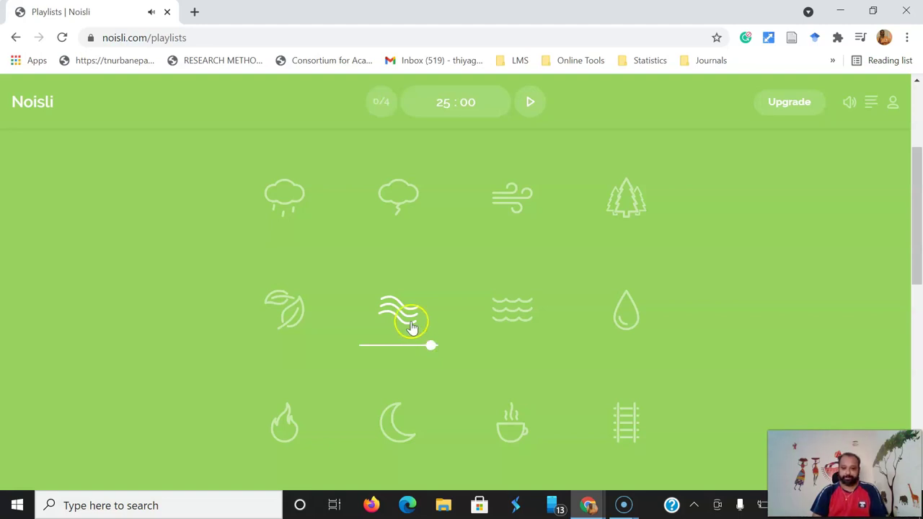
{"action": "left_click", "coordinate": [410, 324]}
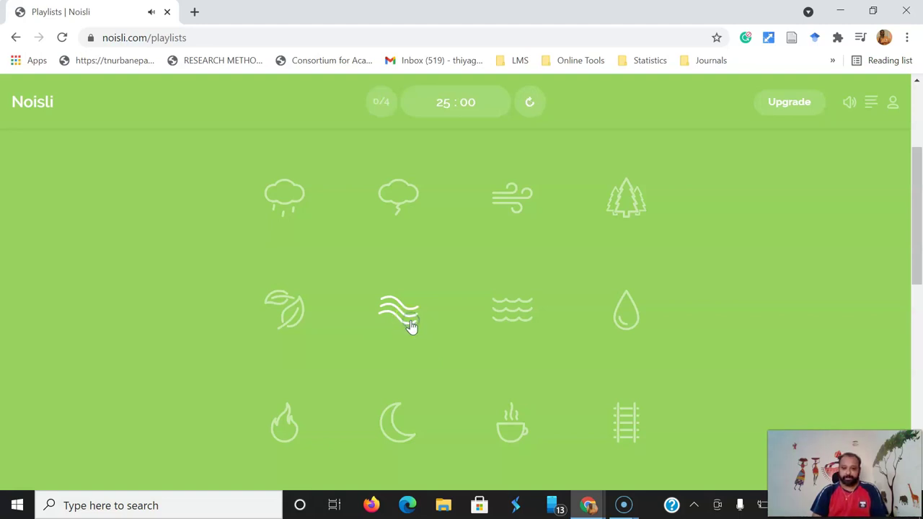
{"action": "left_click", "coordinate": [530, 325]}
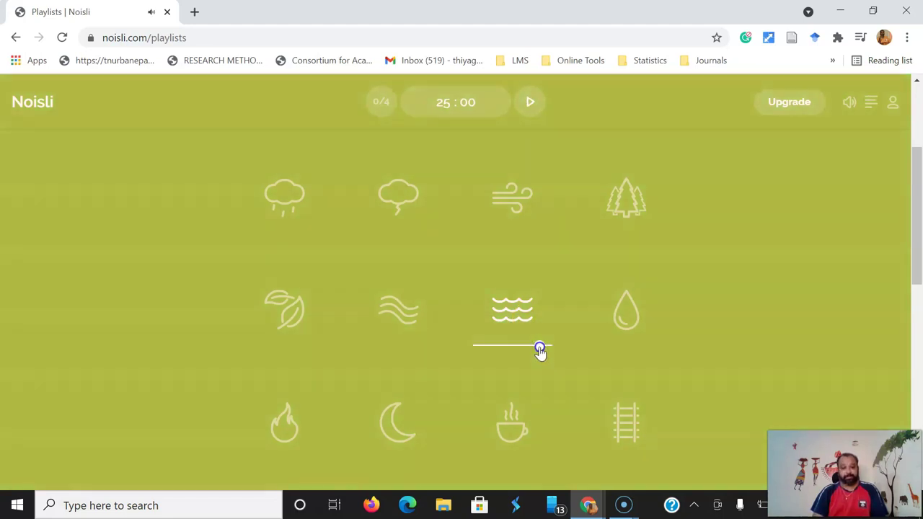
{"action": "left_click_drag", "start_coordinate": [541, 350], "coordinate": [571, 354]}
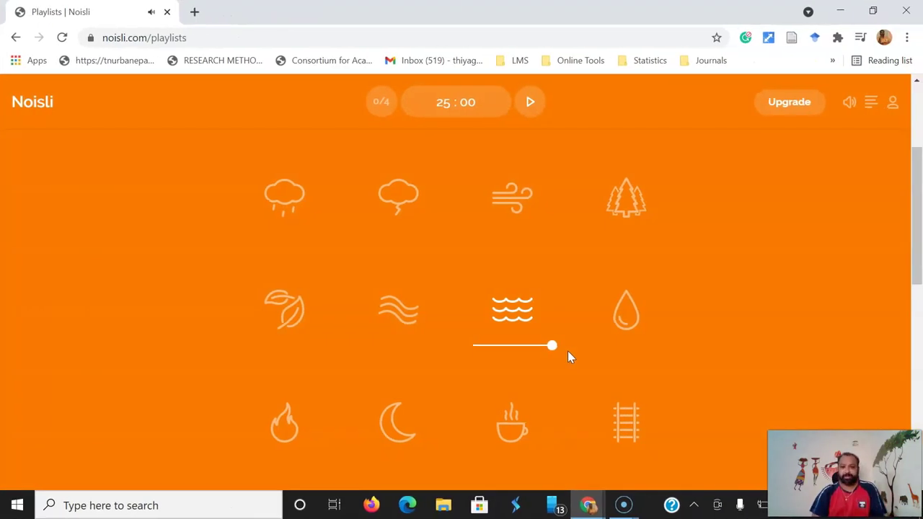
{"action": "left_click", "coordinate": [517, 318]}
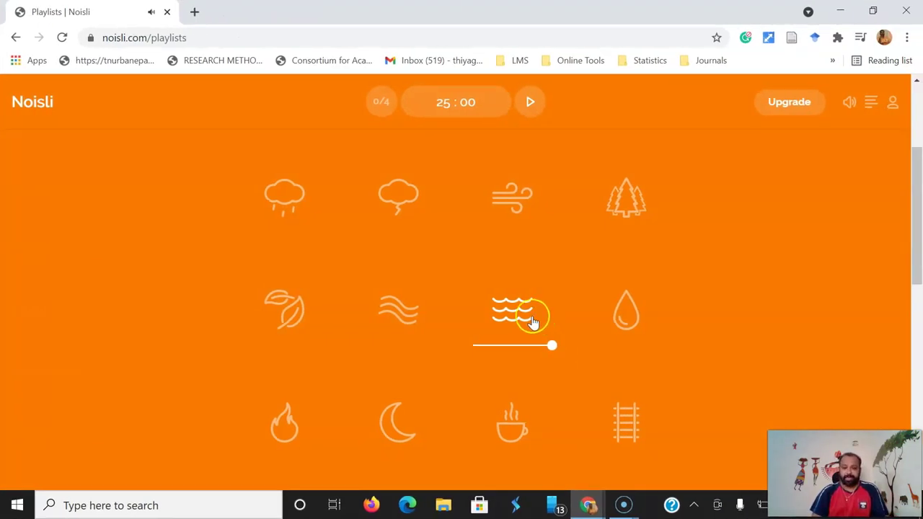
- Turn on the Water sound and raise its volume to full
{"action": "left_click", "coordinate": [626, 334]}
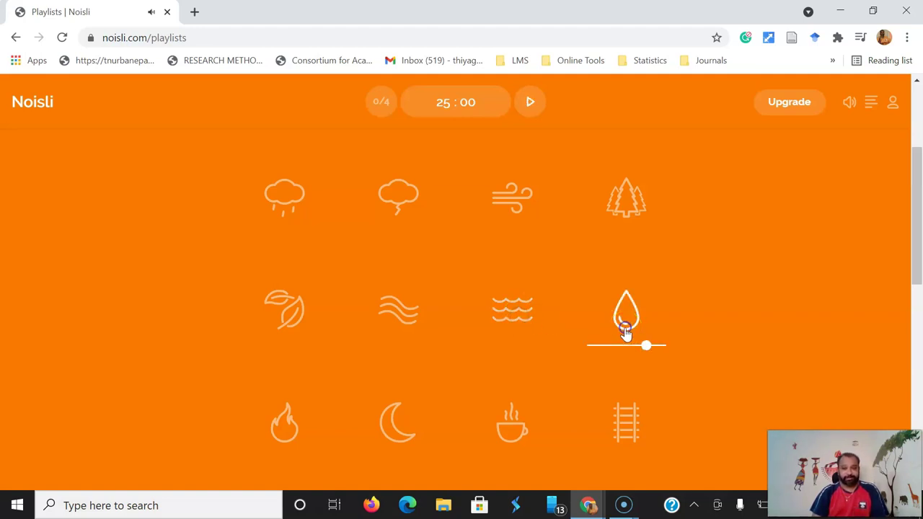
{"action": "left_click_drag", "start_coordinate": [918, 256], "coordinate": [920, 305]}
{"action": "left_click_drag", "start_coordinate": [657, 200], "coordinate": [663, 204]}
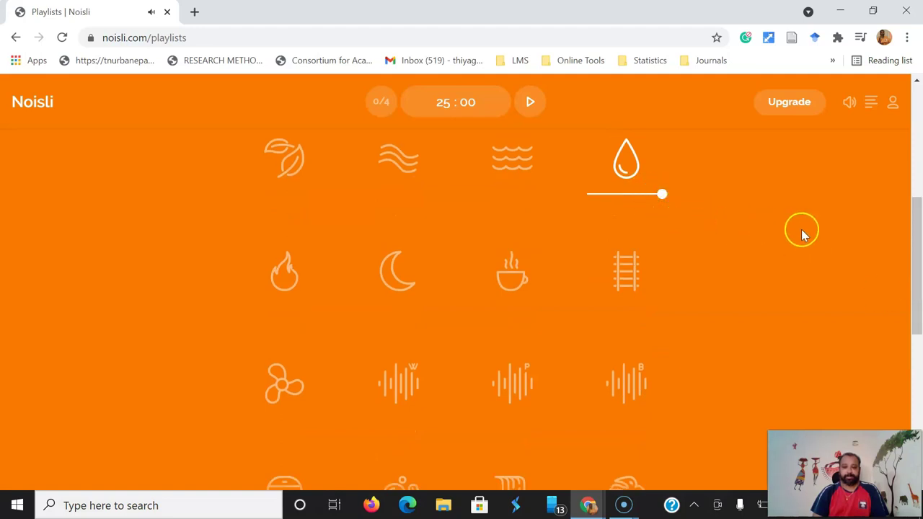
- Switch Water off, then try Bonfire and Summer night at raised volume, turning each off
{"action": "left_click", "coordinate": [628, 173]}
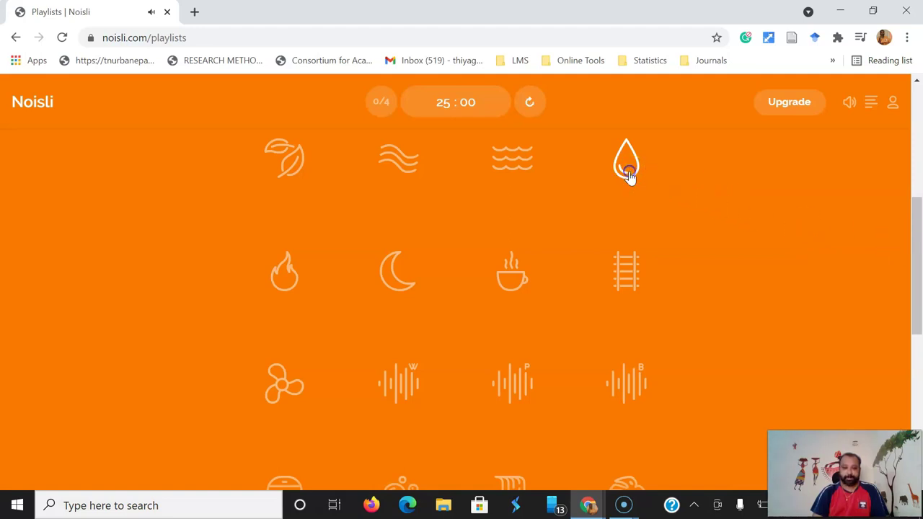
{"action": "left_click", "coordinate": [287, 288]}
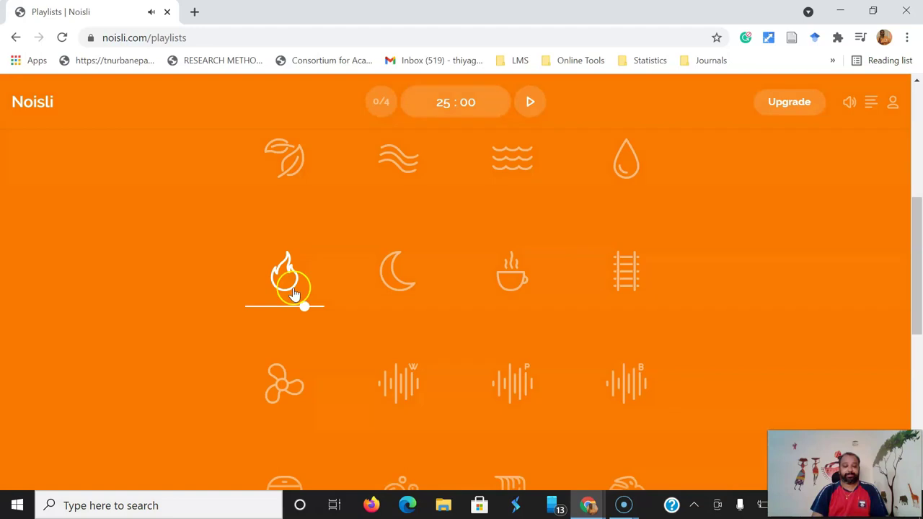
{"action": "left_click_drag", "start_coordinate": [315, 311], "coordinate": [324, 311]}
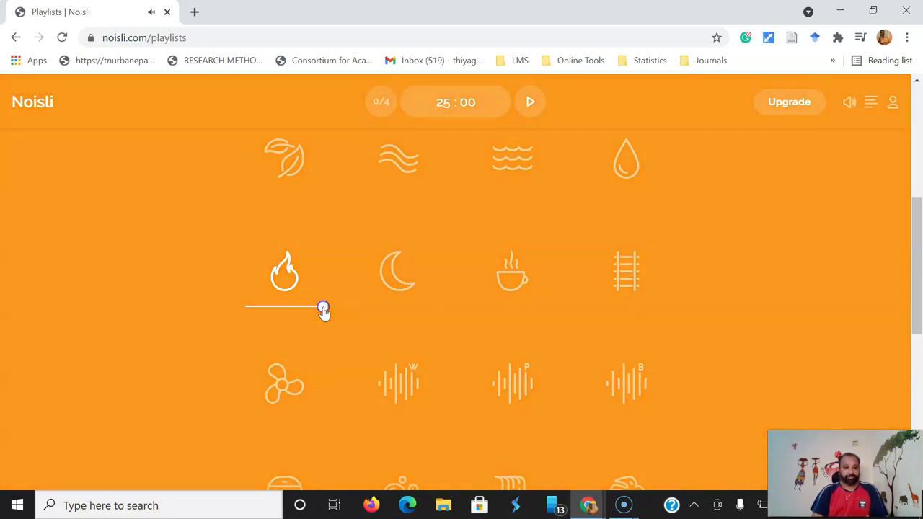
{"action": "left_click", "coordinate": [287, 292]}
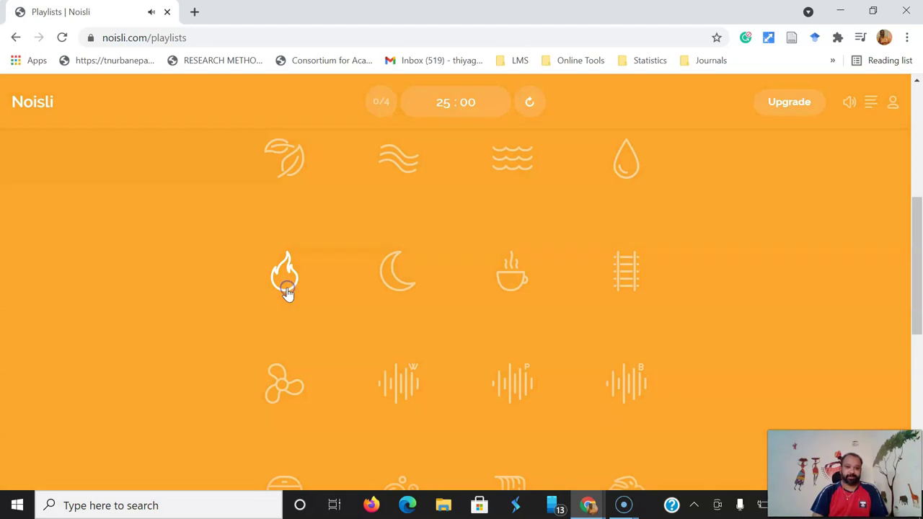
{"action": "left_click", "coordinate": [402, 292]}
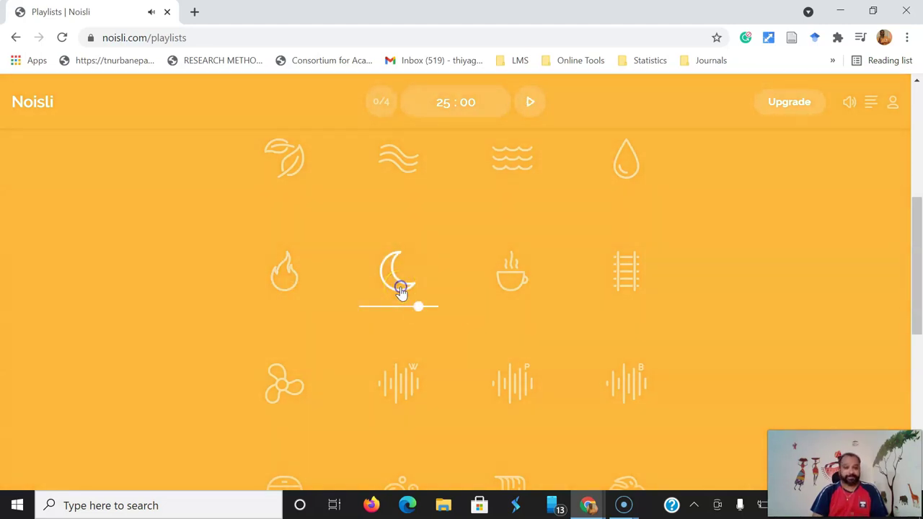
{"action": "left_click_drag", "start_coordinate": [416, 310], "coordinate": [433, 316]}
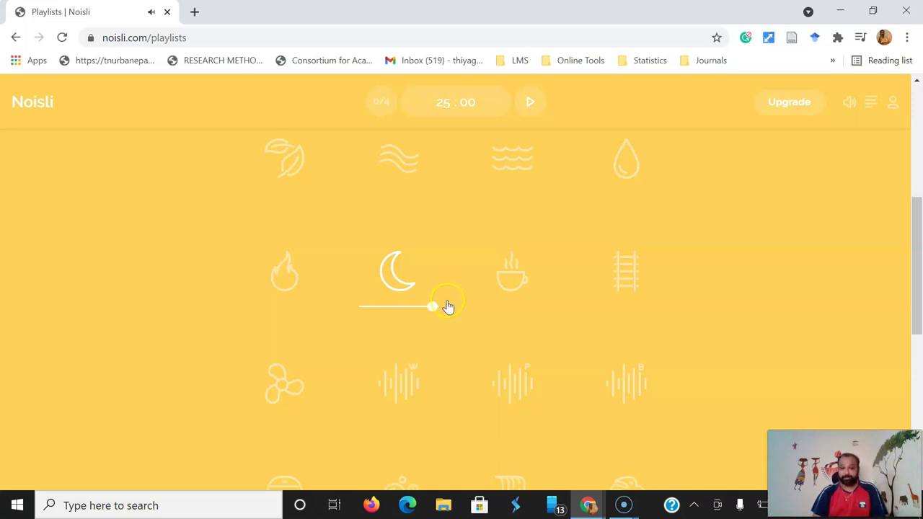
{"action": "left_click", "coordinate": [407, 289]}
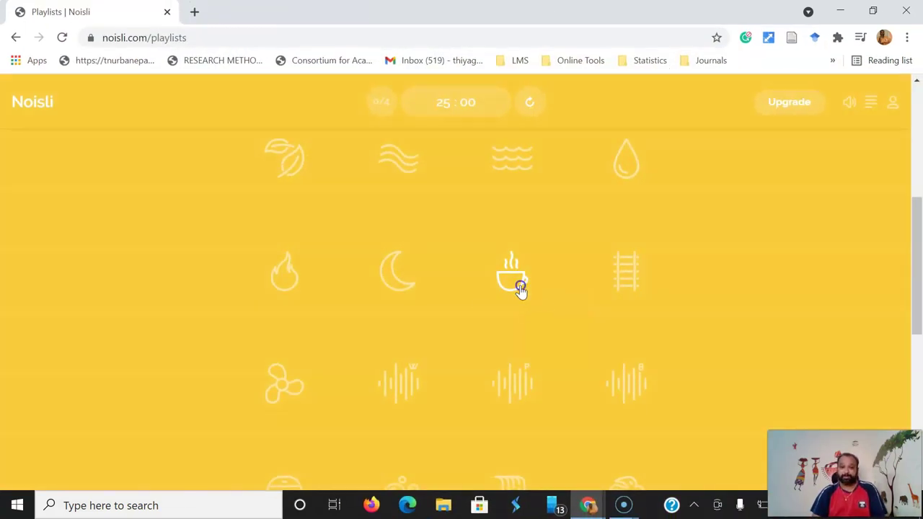
- Try Coffee Shop and Train at maximum volume, switching each off afterwards
{"action": "left_click", "coordinate": [520, 289]}
{"action": "left_click_drag", "start_coordinate": [529, 311], "coordinate": [550, 319]}
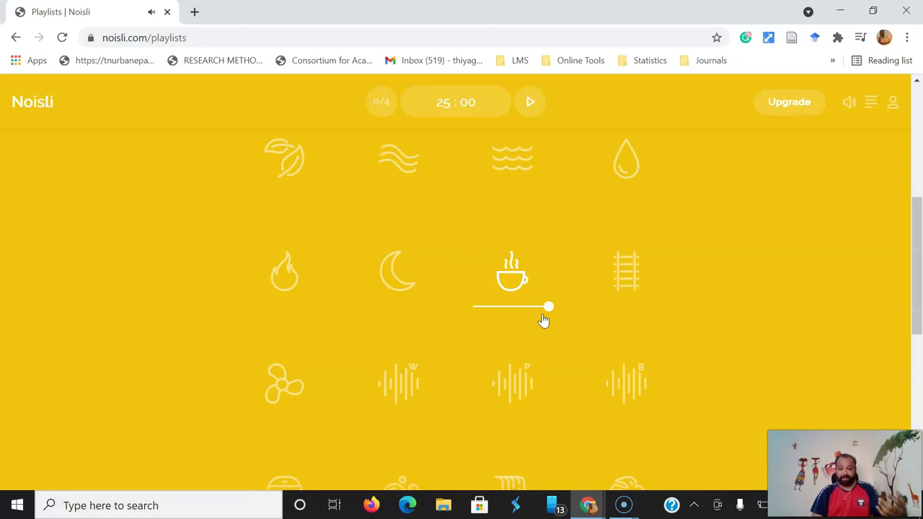
{"action": "left_click", "coordinate": [513, 289]}
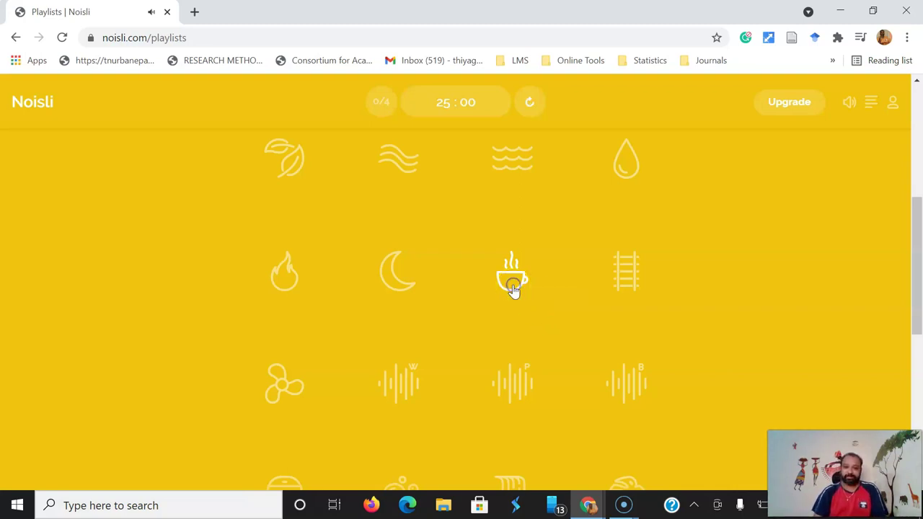
{"action": "left_click", "coordinate": [624, 281]}
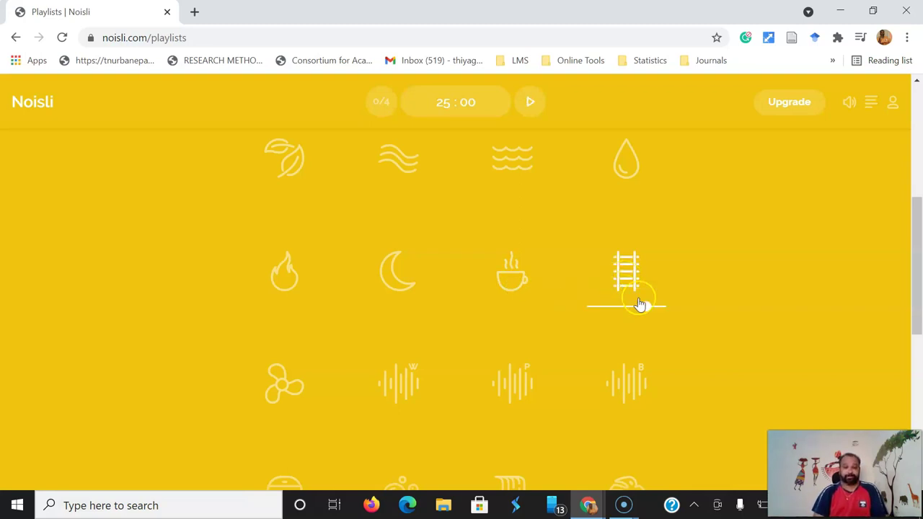
{"action": "left_click_drag", "start_coordinate": [642, 310], "coordinate": [664, 318]}
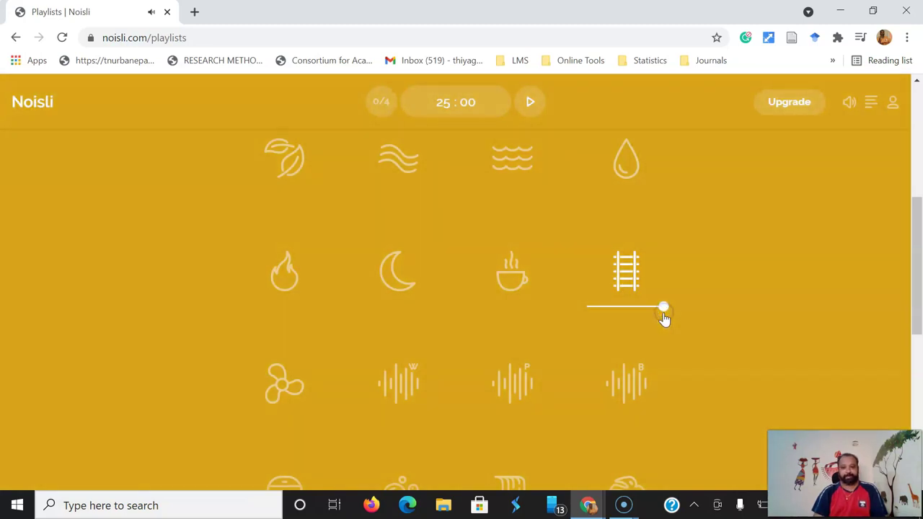
{"action": "left_click", "coordinate": [625, 281]}
- Try Fan and White noise at raised volume, switching each off again
{"action": "left_click", "coordinate": [284, 393]}
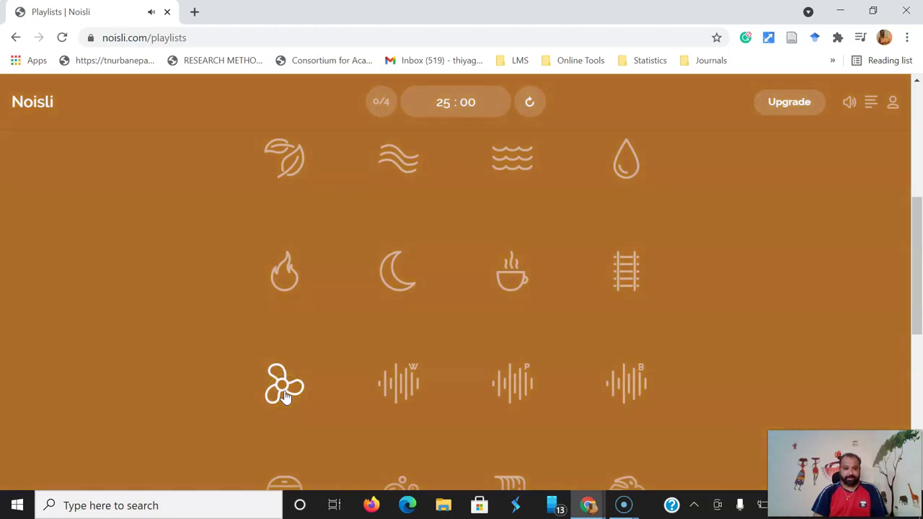
{"action": "left_click_drag", "start_coordinate": [305, 419], "coordinate": [318, 422]}
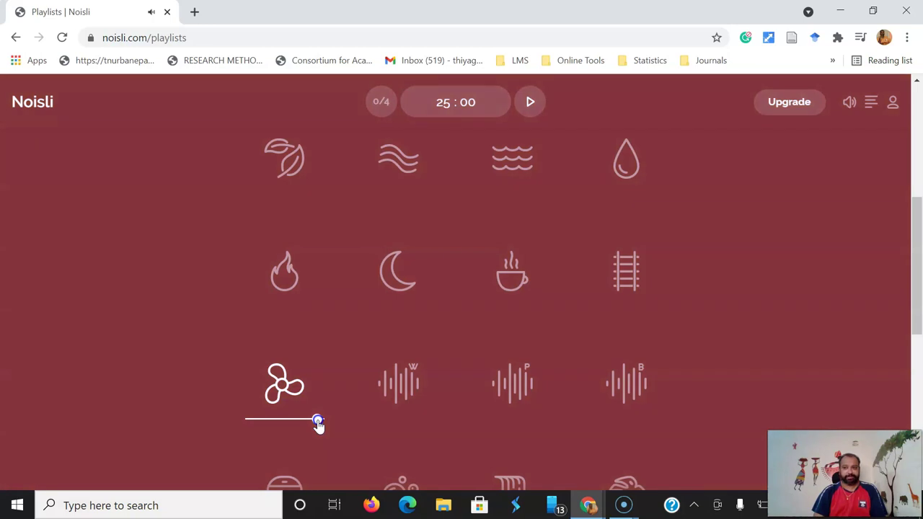
{"action": "left_click", "coordinate": [282, 388]}
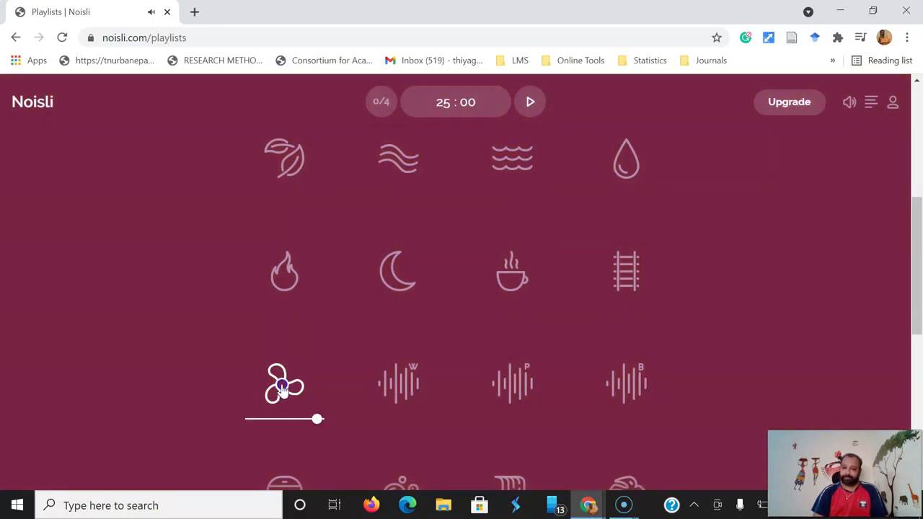
{"action": "left_click", "coordinate": [408, 390]}
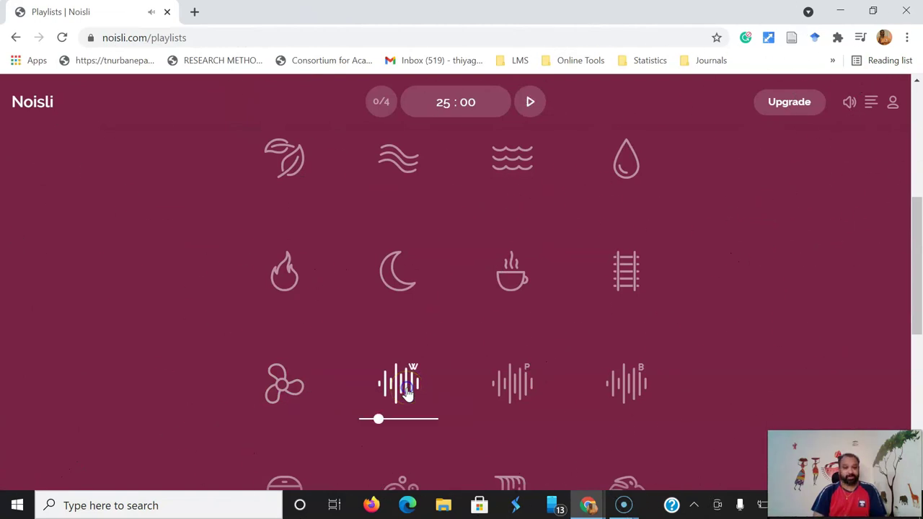
{"action": "left_click_drag", "start_coordinate": [380, 426], "coordinate": [437, 435]}
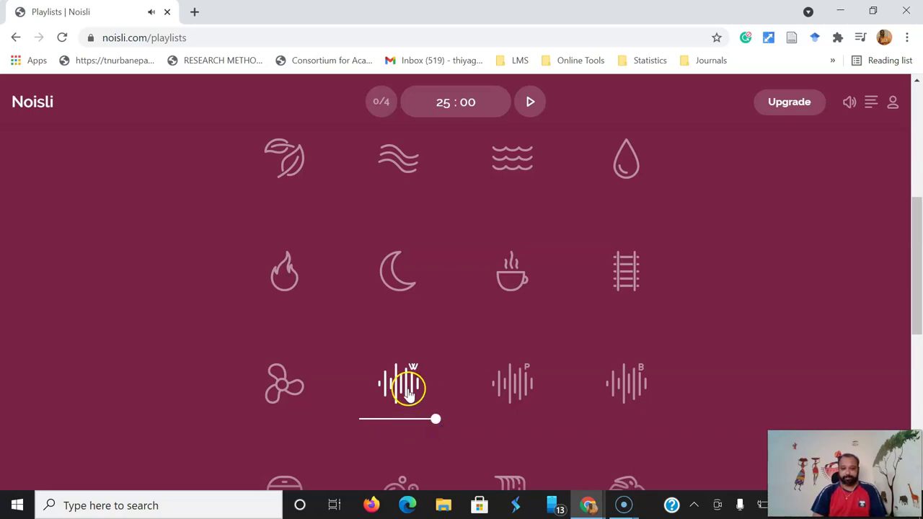
{"action": "left_click", "coordinate": [408, 393]}
- Try Pink noise at maximum, then play Brown noise at full volume
{"action": "left_click", "coordinate": [526, 390]}
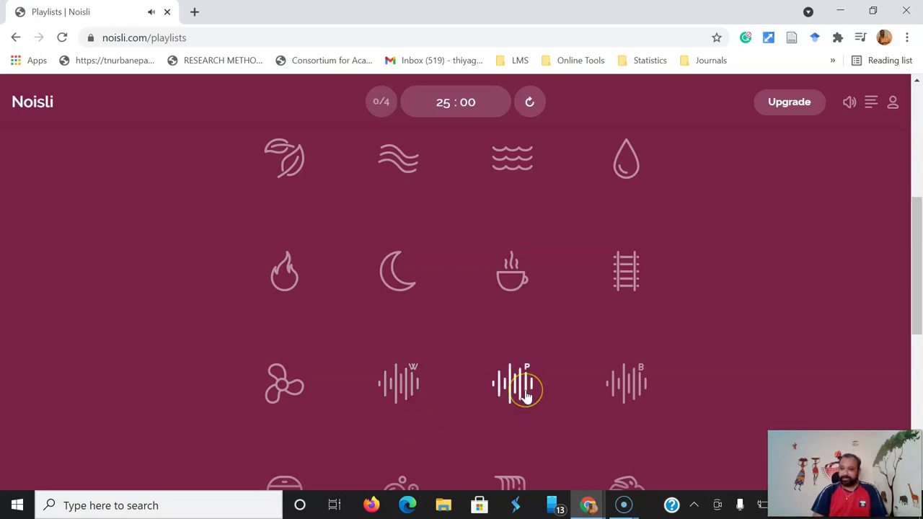
{"action": "left_click_drag", "start_coordinate": [495, 426], "coordinate": [560, 429]}
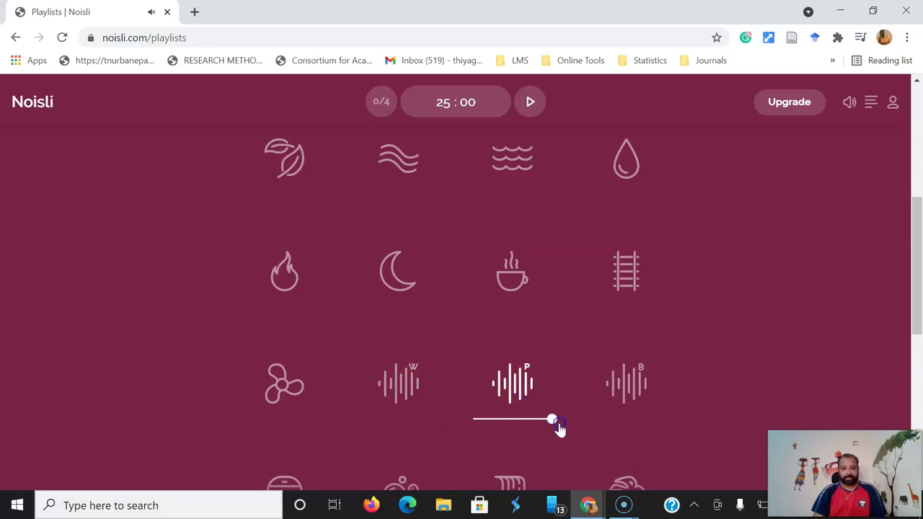
{"action": "left_click", "coordinate": [517, 390]}
{"action": "left_click", "coordinate": [623, 389]}
{"action": "left_click", "coordinate": [623, 389]}
{"action": "left_click", "coordinate": [612, 421]}
{"action": "left_click_drag", "start_coordinate": [615, 424], "coordinate": [672, 431]}
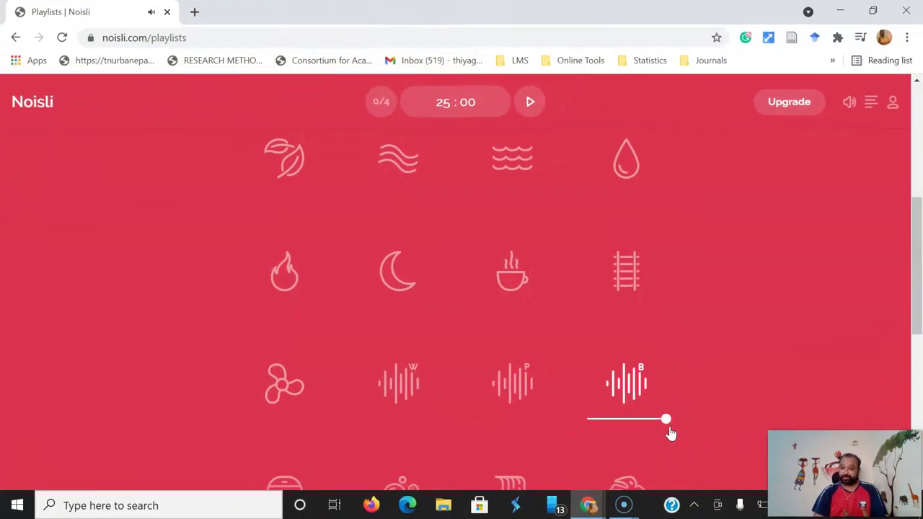
- Turn Brown noise off and return to the top of the sound grid
{"action": "left_click_drag", "start_coordinate": [916, 288], "coordinate": [917, 334]}
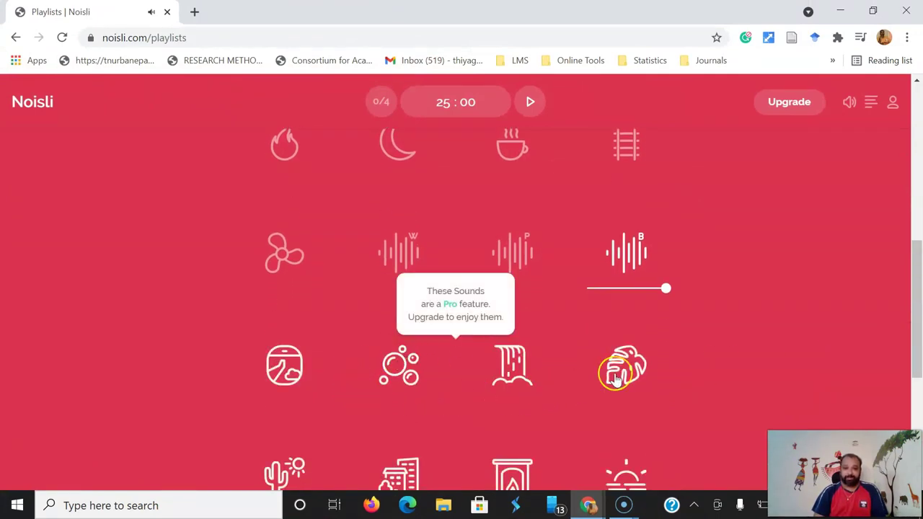
{"action": "left_click", "coordinate": [635, 265]}
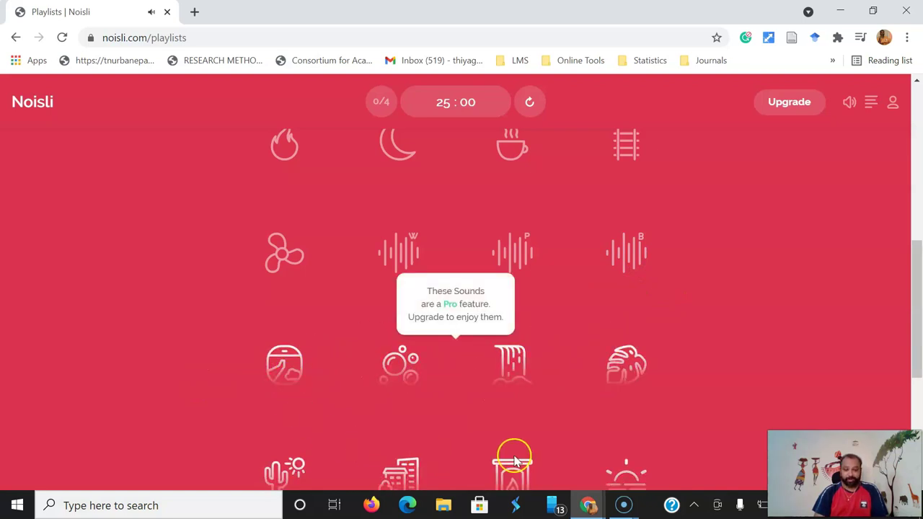
{"action": "mouse_move", "coordinate": [914, 299]}
{"action": "left_mouse_down"}
{"action": "mouse_move", "coordinate": [915, 351]}
{"action": "mouse_move", "coordinate": [920, 193]}
{"action": "left_mouse_up"}
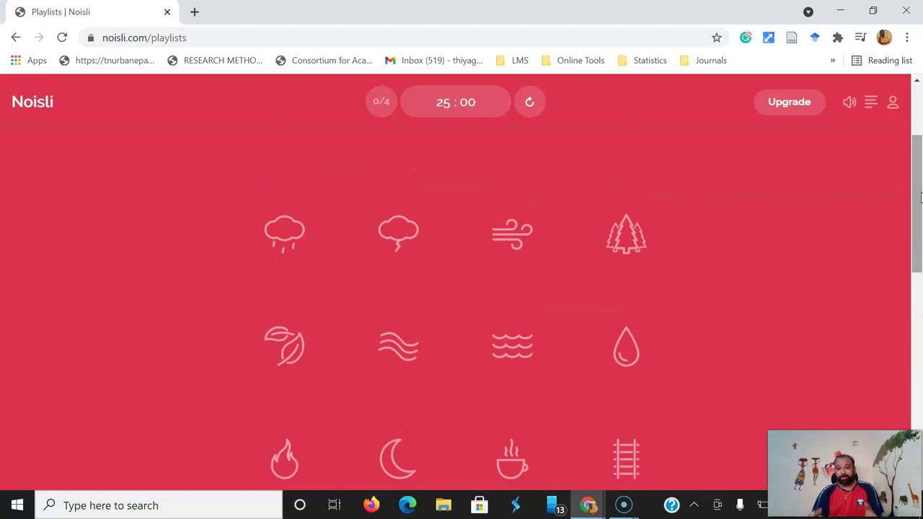
{"action": "left_click", "coordinate": [292, 240]}
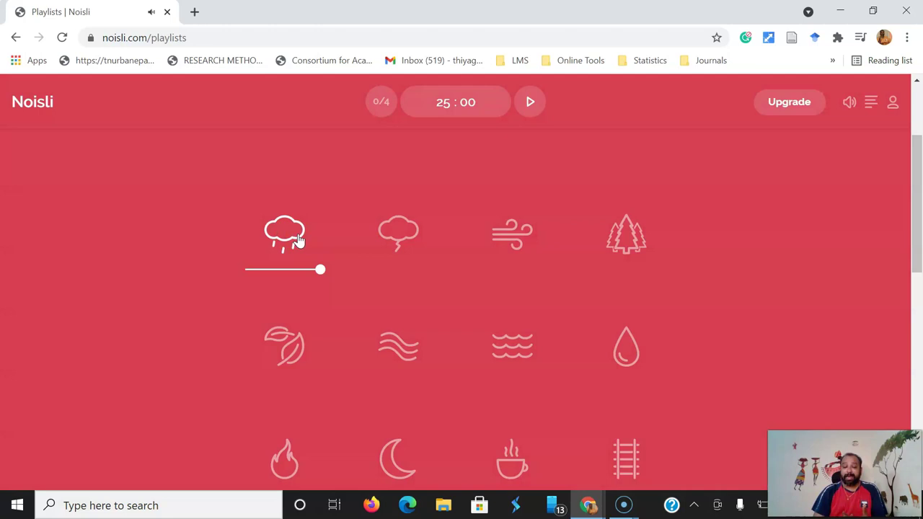
{"action": "left_click", "coordinate": [405, 238]}
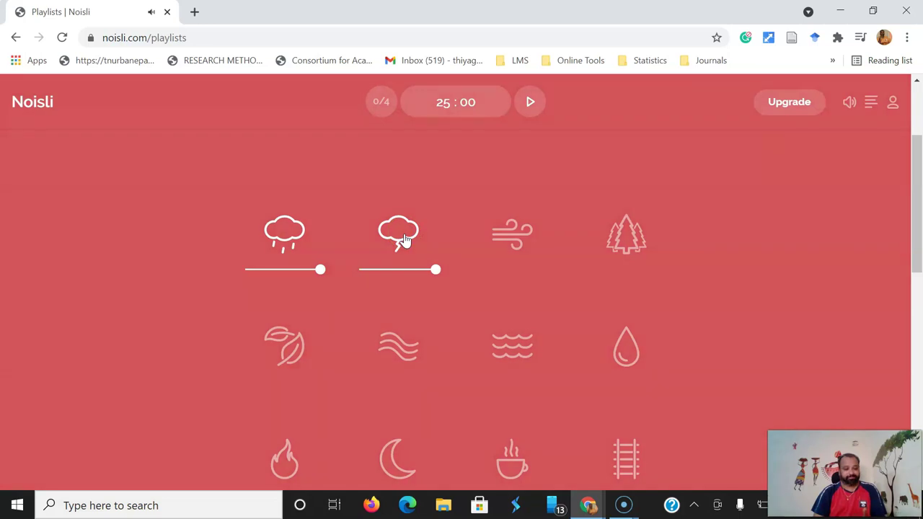
{"action": "left_click", "coordinate": [403, 242]}
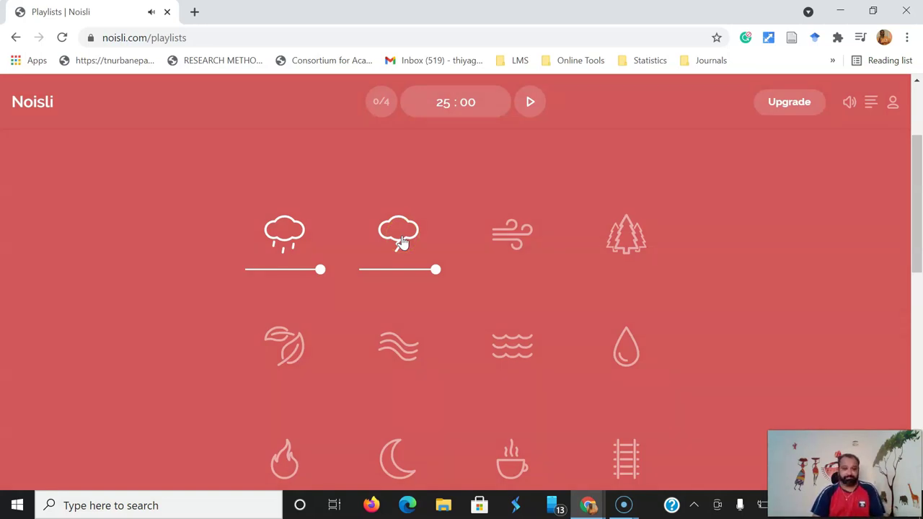
{"action": "left_click", "coordinate": [402, 243]}
{"action": "left_click", "coordinate": [292, 254]}
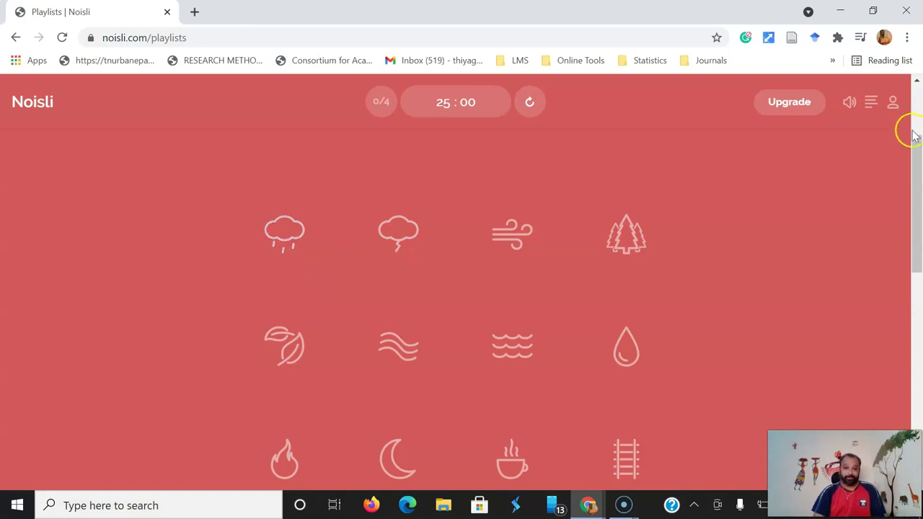
- Briefly mix Rain, Thunderstorm, Forest and Train, then turn each sound off again
{"action": "left_click_drag", "start_coordinate": [917, 164], "coordinate": [917, 180]}
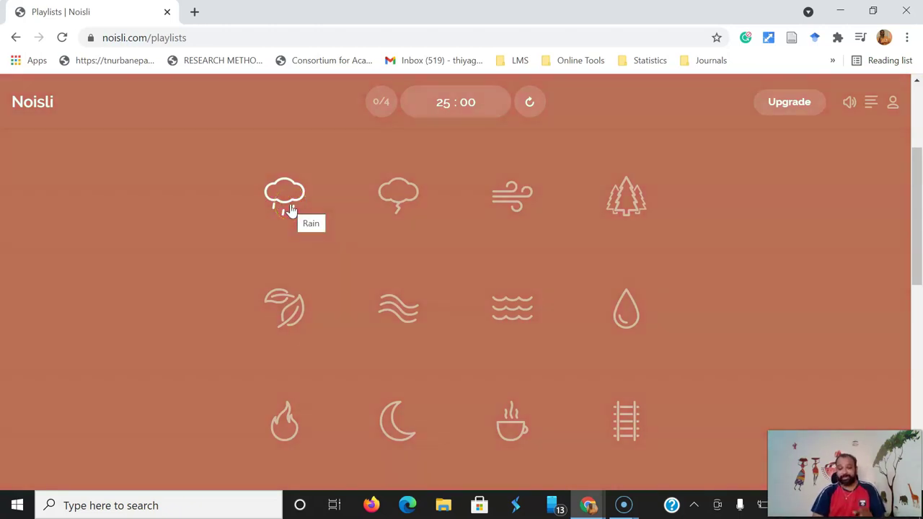
{"action": "left_click", "coordinate": [285, 196]}
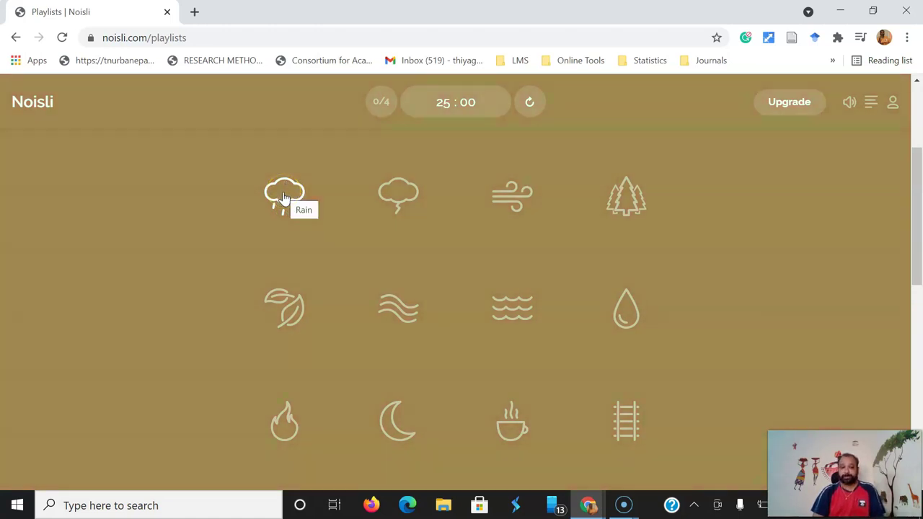
{"action": "left_click", "coordinate": [285, 197]}
{"action": "left_click", "coordinate": [621, 433]}
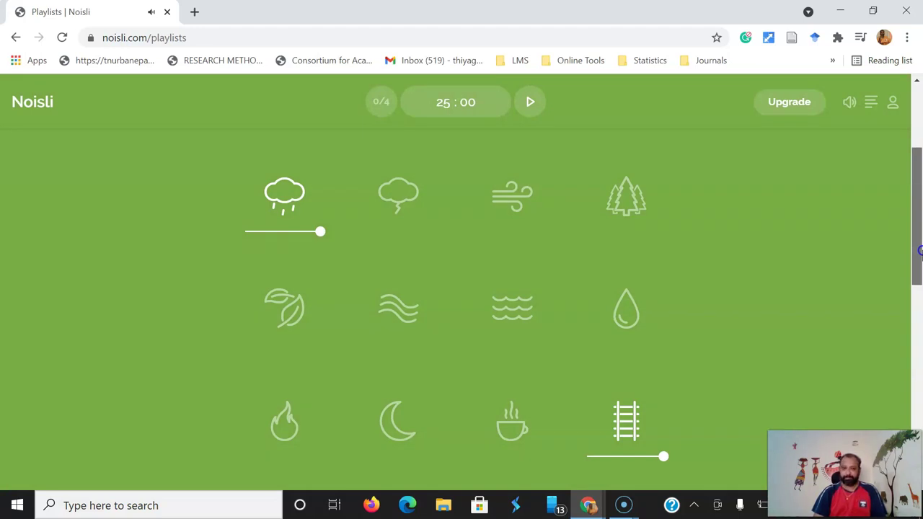
{"action": "left_click", "coordinate": [390, 200]}
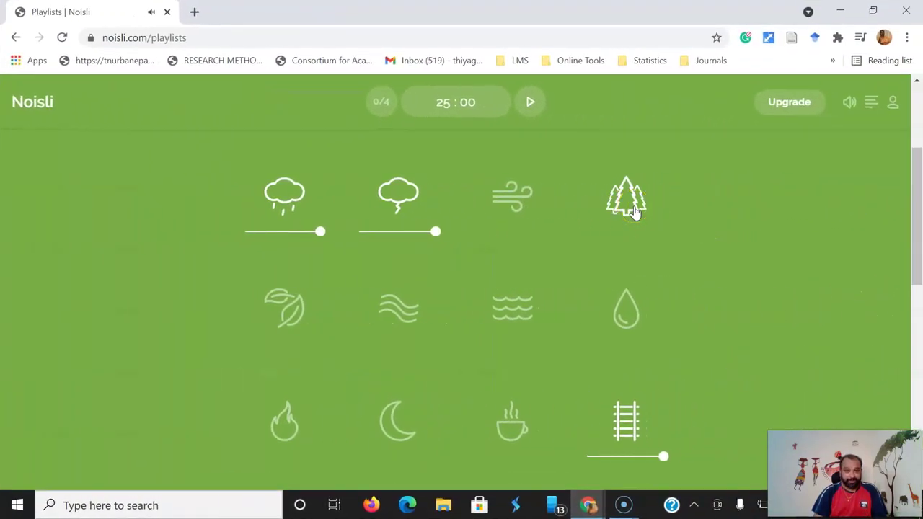
{"action": "left_click", "coordinate": [633, 210]}
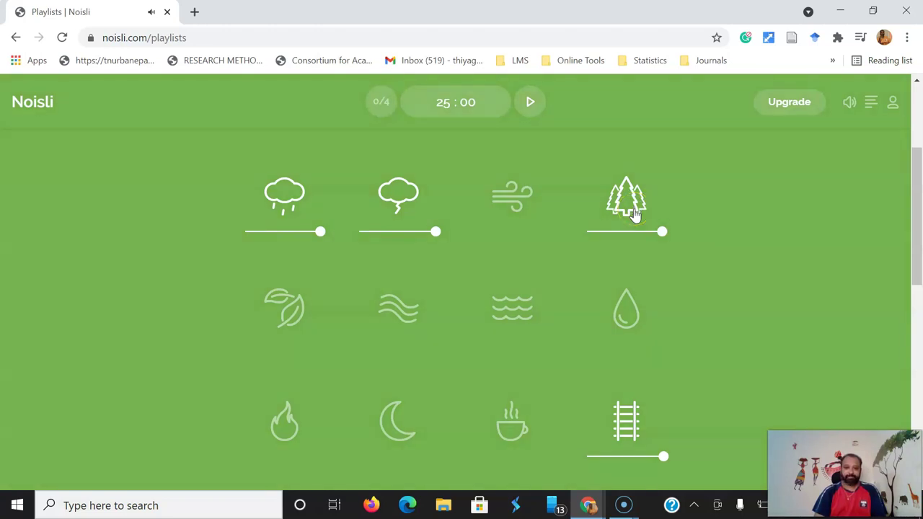
{"action": "left_click", "coordinate": [634, 212]}
{"action": "left_click", "coordinate": [410, 230]}
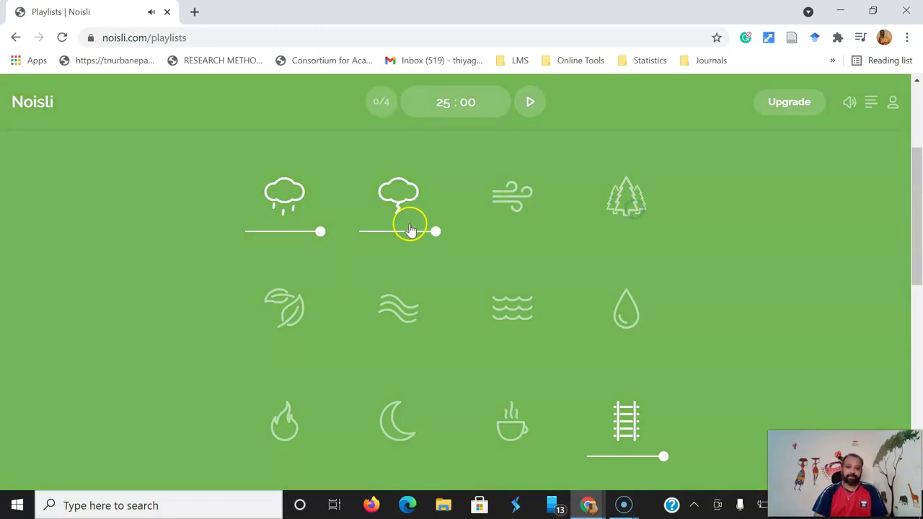
{"action": "left_click", "coordinate": [282, 223]}
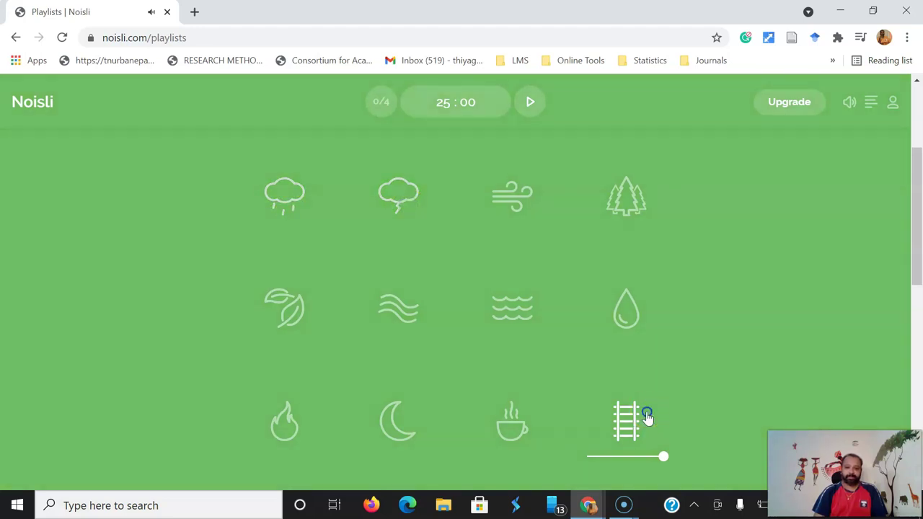
{"action": "left_click", "coordinate": [644, 418]}
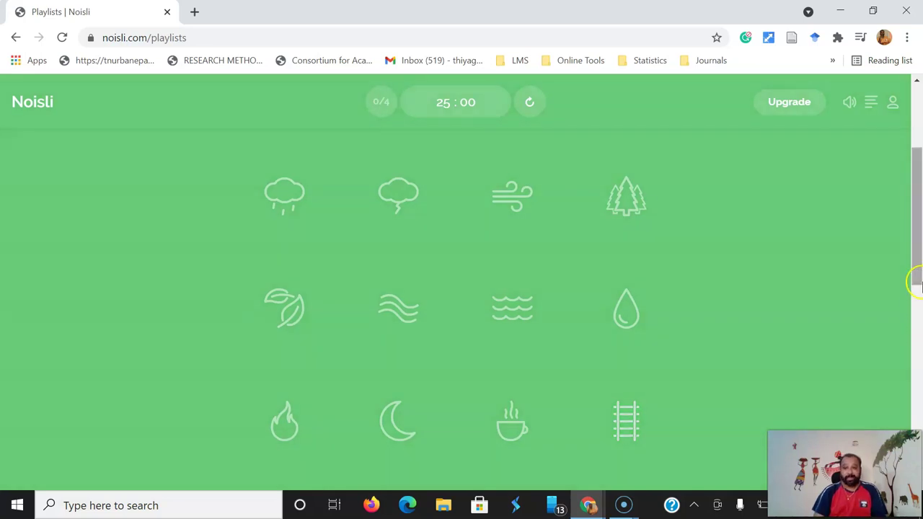
- Start the Productivity playlist from the Playlists section
{"action": "left_click_drag", "start_coordinate": [914, 288], "coordinate": [915, 226]}
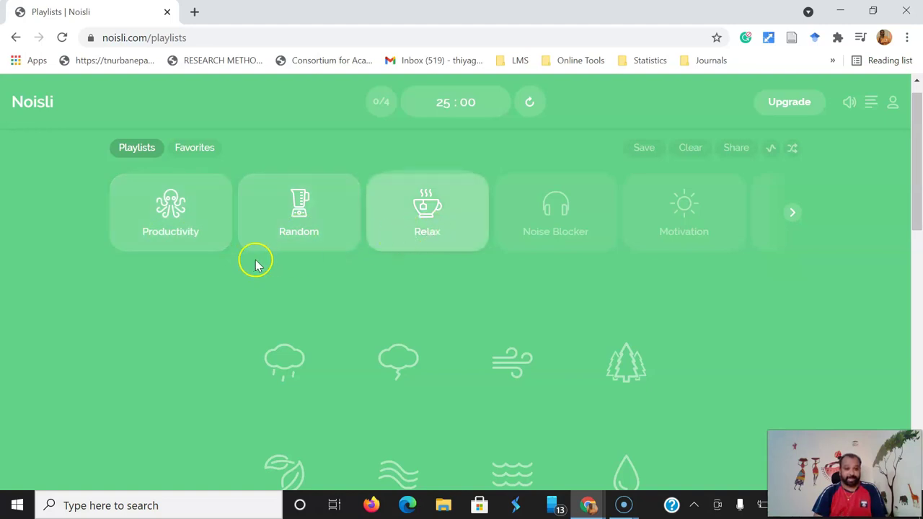
{"action": "left_click", "coordinate": [173, 240]}
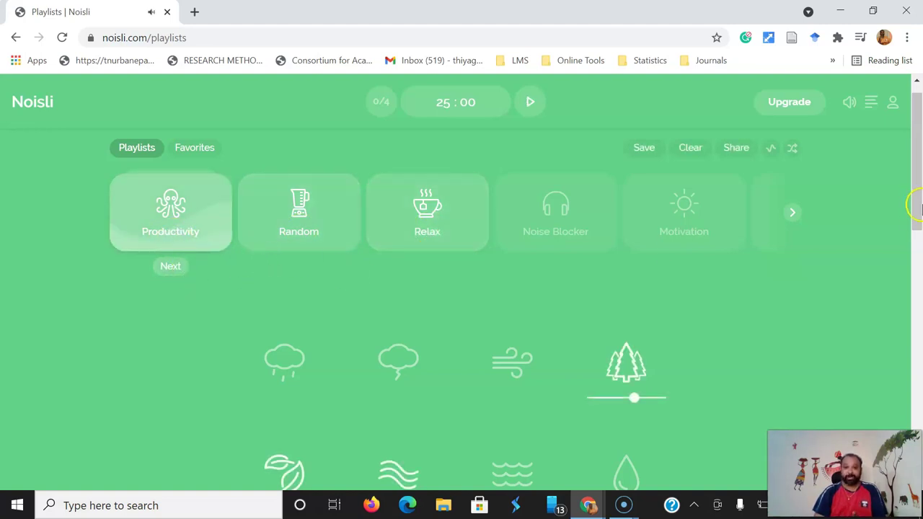
{"action": "left_click_drag", "start_coordinate": [917, 206], "coordinate": [914, 254]}
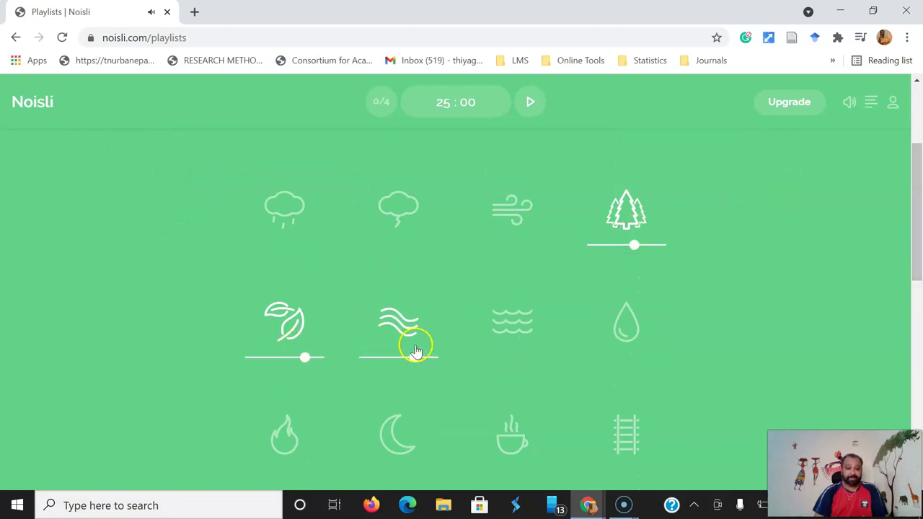
{"action": "left_click_drag", "start_coordinate": [919, 238], "coordinate": [918, 240]}
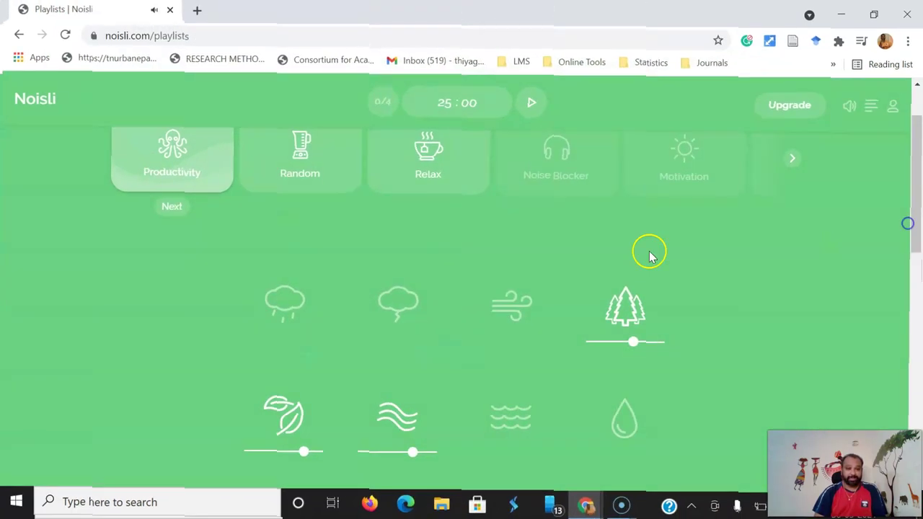
- Skip through five Productivity mixes to reach the Rain, Thunderstorm and Wind combination
{"action": "left_click", "coordinate": [181, 224]}
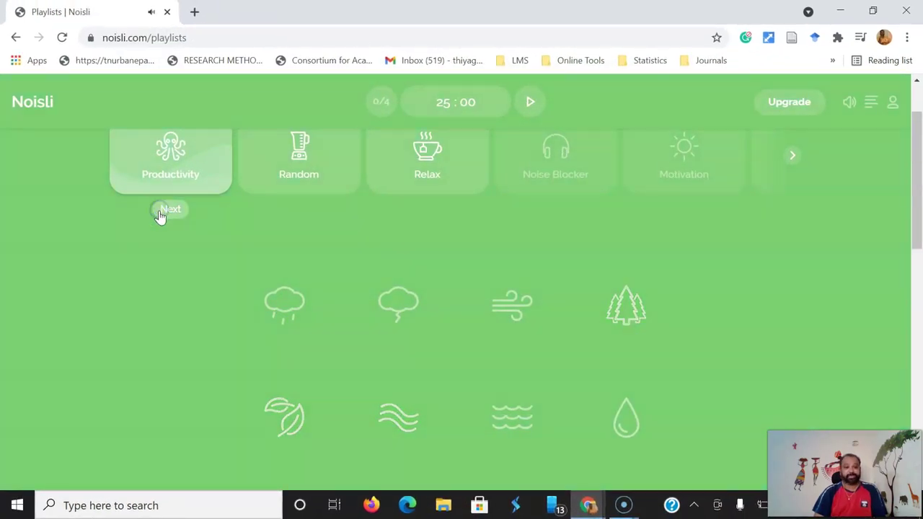
{"action": "left_click_drag", "start_coordinate": [912, 254], "coordinate": [906, 281]}
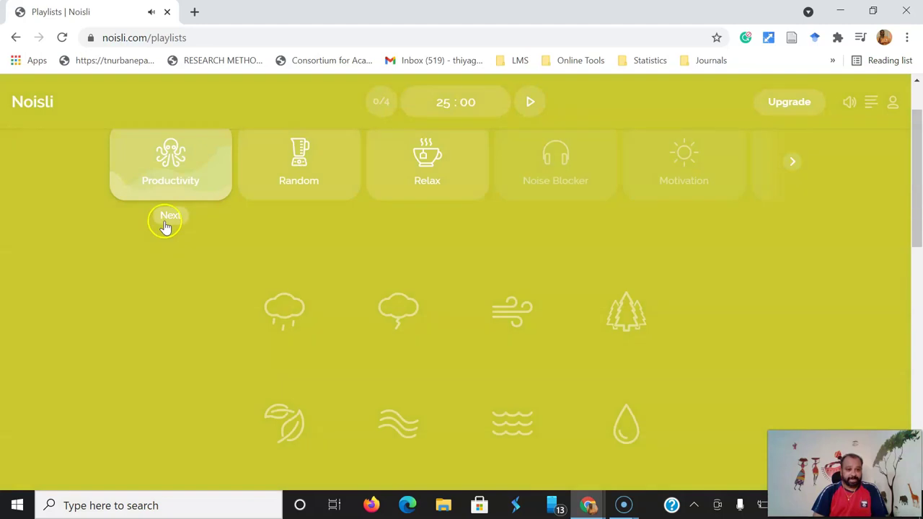
{"action": "left_click", "coordinate": [165, 225]}
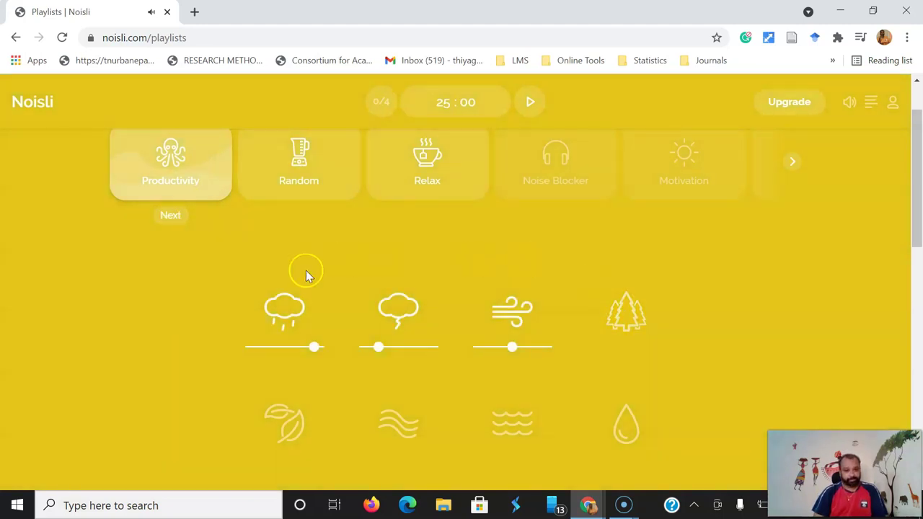
{"action": "mouse_move", "coordinate": [914, 185]}
{"action": "left_mouse_down"}
{"action": "mouse_move", "coordinate": [910, 274]}
{"action": "mouse_move", "coordinate": [916, 151]}
{"action": "left_mouse_up"}
{"action": "left_click", "coordinate": [165, 259]}
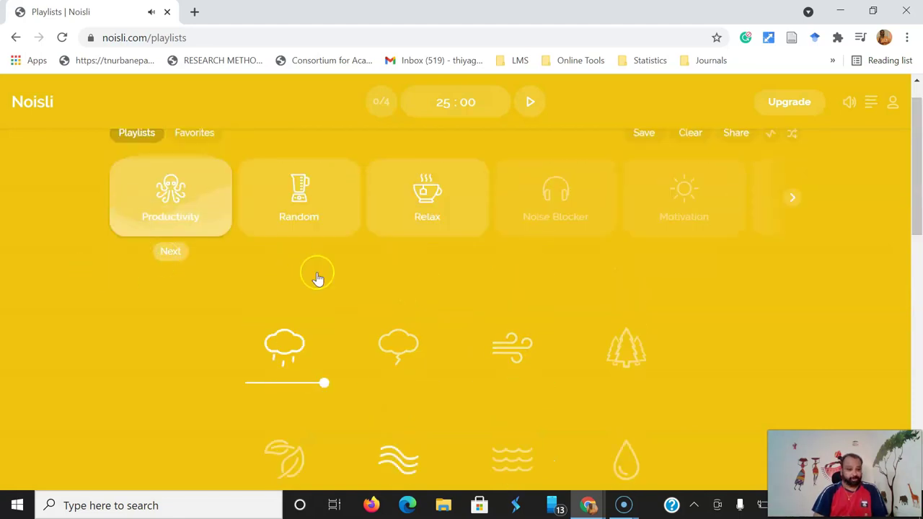
{"action": "left_click", "coordinate": [914, 255]}
{"action": "mouse_move", "coordinate": [914, 233]}
{"action": "left_mouse_down"}
{"action": "mouse_move", "coordinate": [913, 315]}
{"action": "mouse_move", "coordinate": [916, 226]}
{"action": "left_mouse_up"}
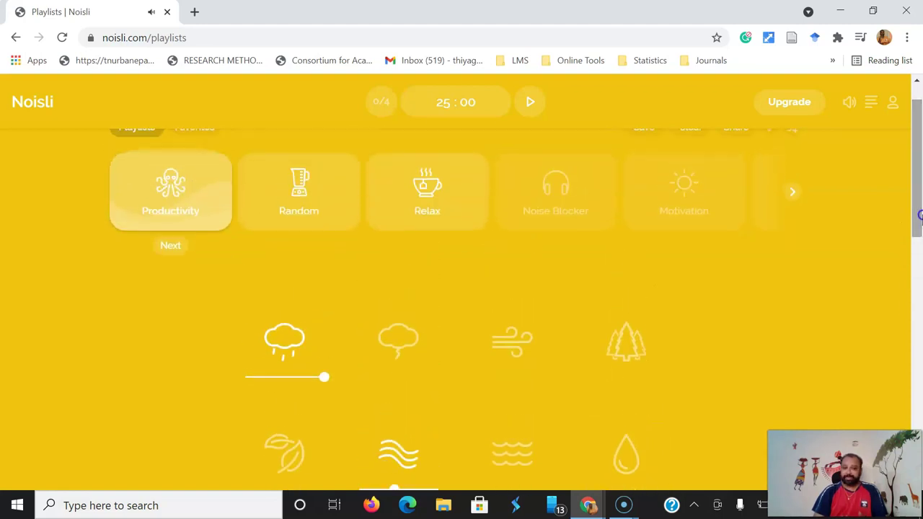
{"action": "left_click", "coordinate": [173, 258]}
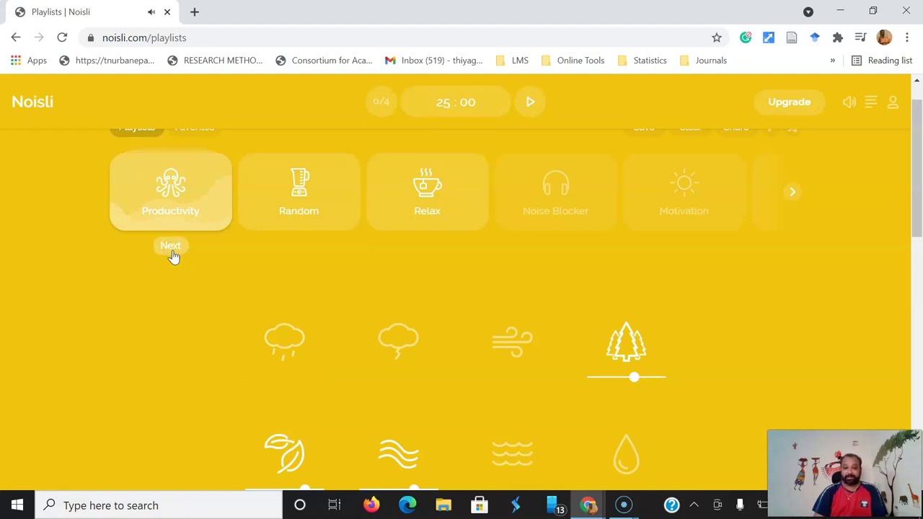
{"action": "left_click", "coordinate": [171, 247]}
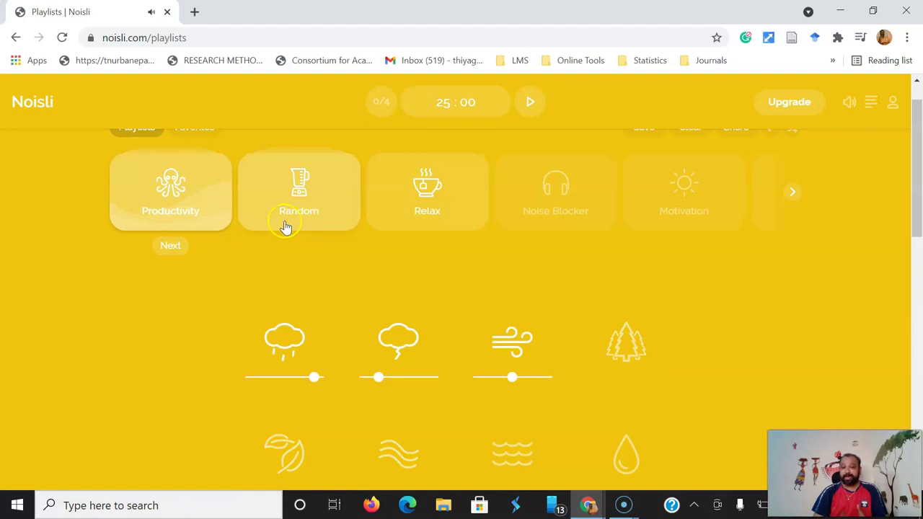
- Start the Random playlist and skip ahead through three further shuffled sound mixes
{"action": "left_click", "coordinate": [301, 213]}
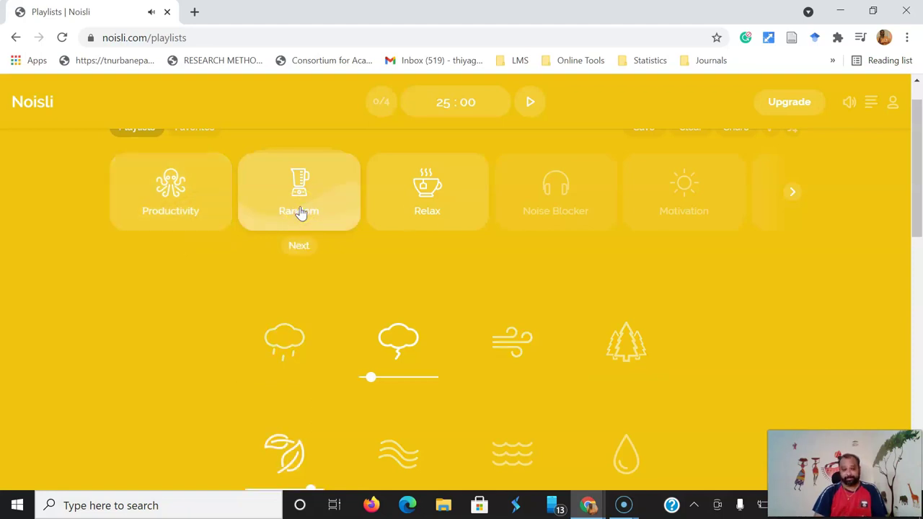
{"action": "left_click", "coordinate": [914, 208]}
{"action": "mouse_move", "coordinate": [915, 208]}
{"action": "left_mouse_down"}
{"action": "mouse_move", "coordinate": [919, 314]}
{"action": "mouse_move", "coordinate": [917, 231]}
{"action": "left_mouse_up"}
{"action": "scroll", "coordinate": [365, 252], "scroll_direction": "up", "scroll_amount": 2}
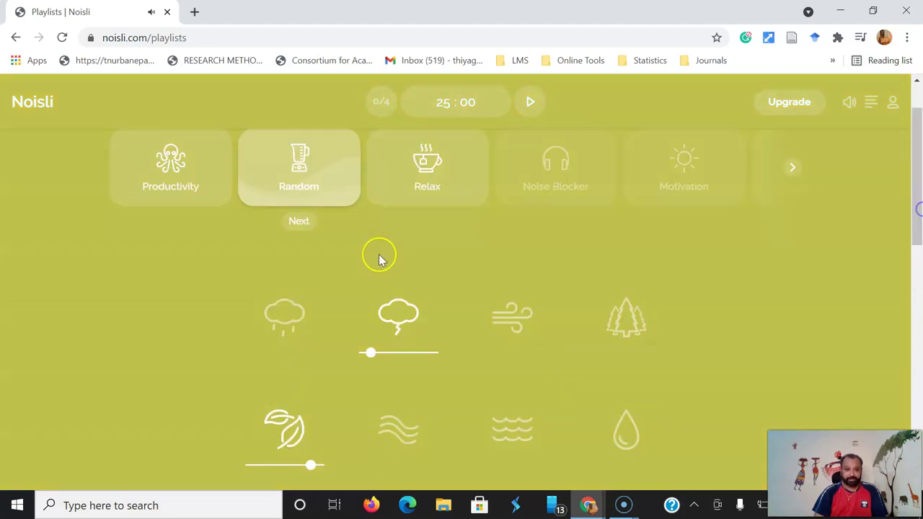
{"action": "left_click", "coordinate": [292, 227]}
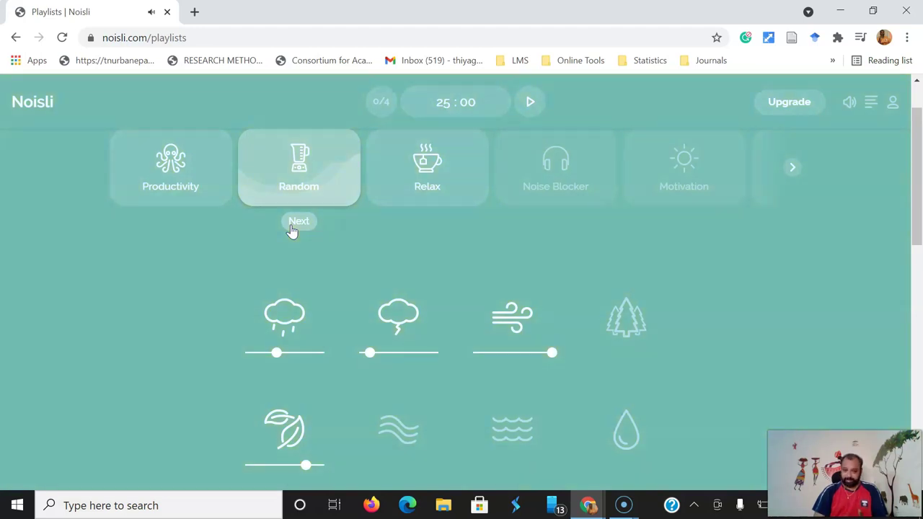
{"action": "left_click", "coordinate": [292, 228]}
{"action": "scroll", "coordinate": [918, 260], "scroll_direction": "down", "scroll_amount": 1}
{"action": "mouse_move", "coordinate": [919, 267]}
{"action": "left_mouse_down"}
{"action": "mouse_move", "coordinate": [913, 313]}
{"action": "mouse_move", "coordinate": [920, 204]}
{"action": "mouse_move", "coordinate": [892, 288]}
{"action": "mouse_move", "coordinate": [918, 162]}
{"action": "mouse_move", "coordinate": [920, 188]}
{"action": "left_mouse_up"}
{"action": "left_click", "coordinate": [298, 292]}
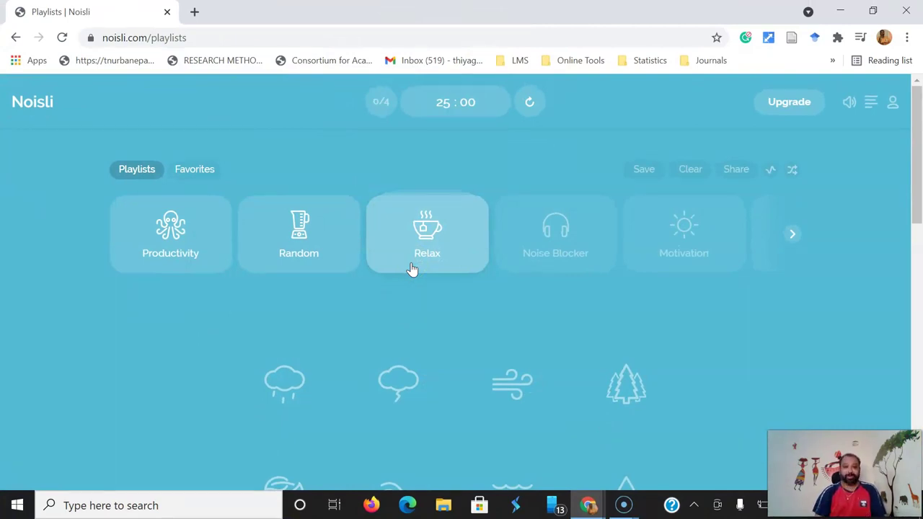
- Start the Relax playlist and advance two mixes to reach the Forest sound
{"action": "left_click", "coordinate": [417, 261]}
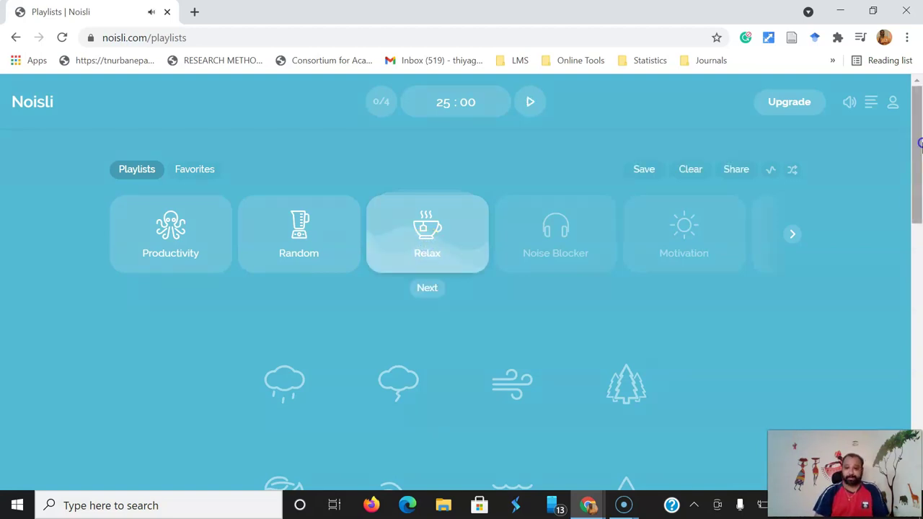
{"action": "mouse_move", "coordinate": [918, 146]}
{"action": "left_mouse_down"}
{"action": "mouse_move", "coordinate": [917, 236]}
{"action": "mouse_move", "coordinate": [920, 155]}
{"action": "left_mouse_up"}
{"action": "left_click", "coordinate": [426, 260]}
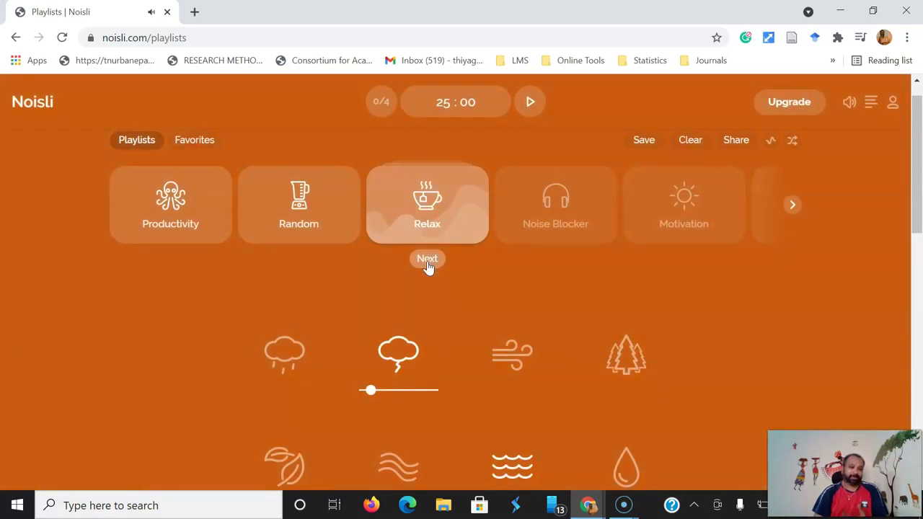
{"action": "left_click", "coordinate": [427, 261]}
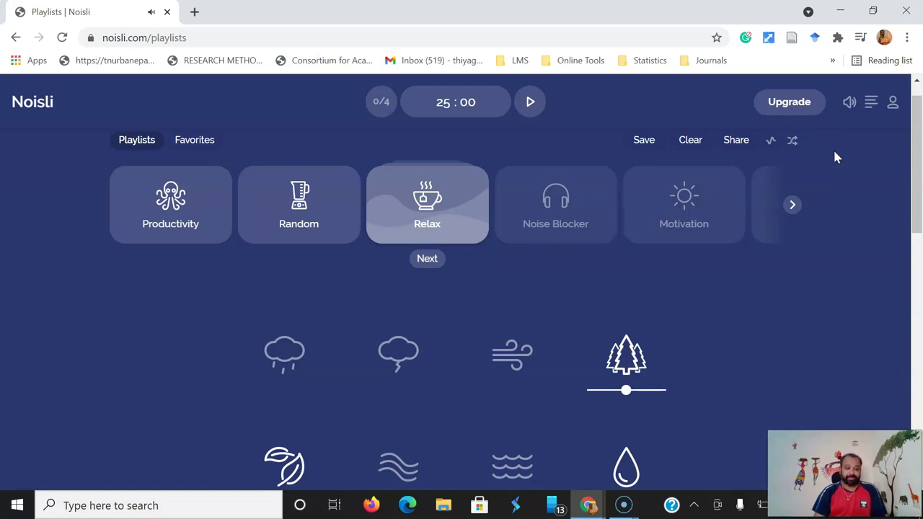
- Mute all Noisli sound, then choose Sign Out from the account menu
{"action": "left_click", "coordinate": [893, 105]}
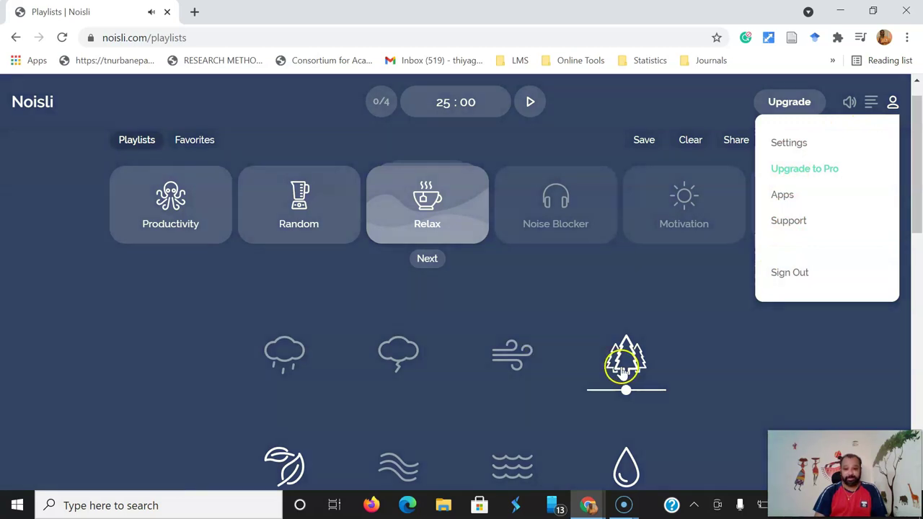
{"action": "left_click", "coordinate": [849, 103]}
{"action": "left_click", "coordinate": [849, 104]}
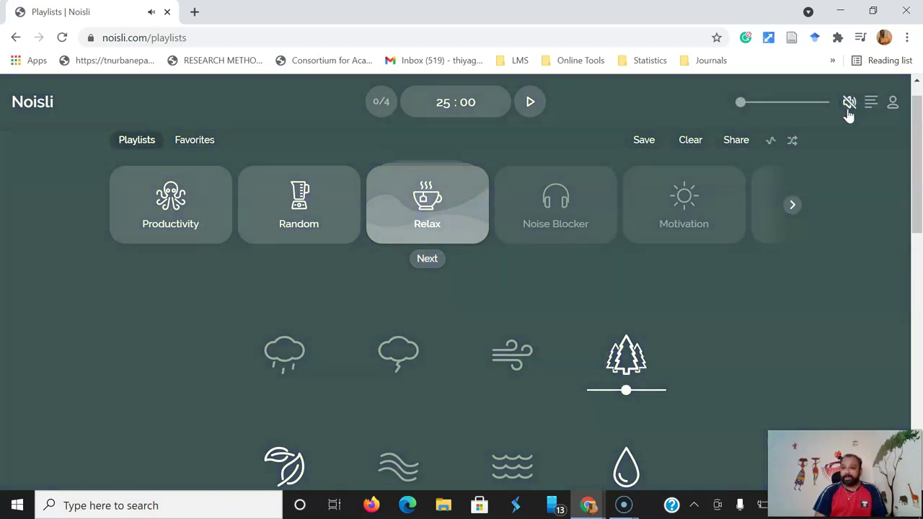
{"action": "left_click", "coordinate": [893, 104]}
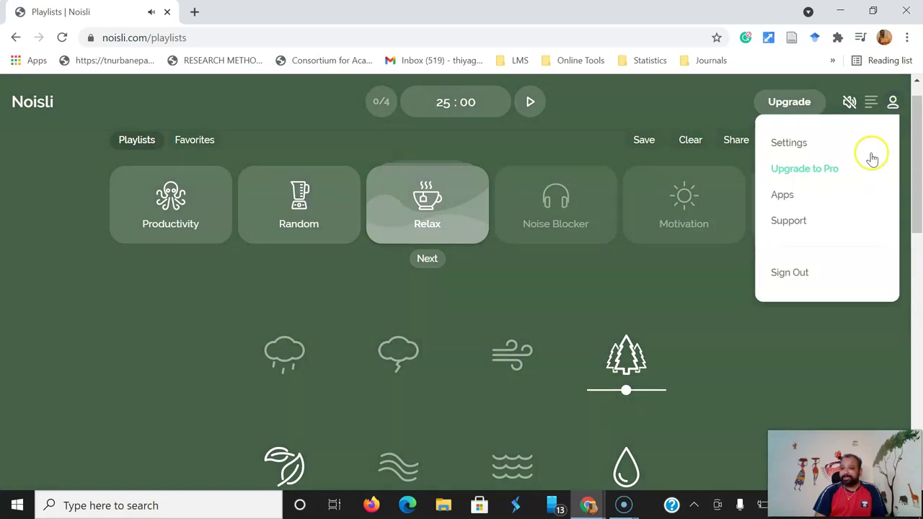
{"action": "left_click", "coordinate": [791, 281]}
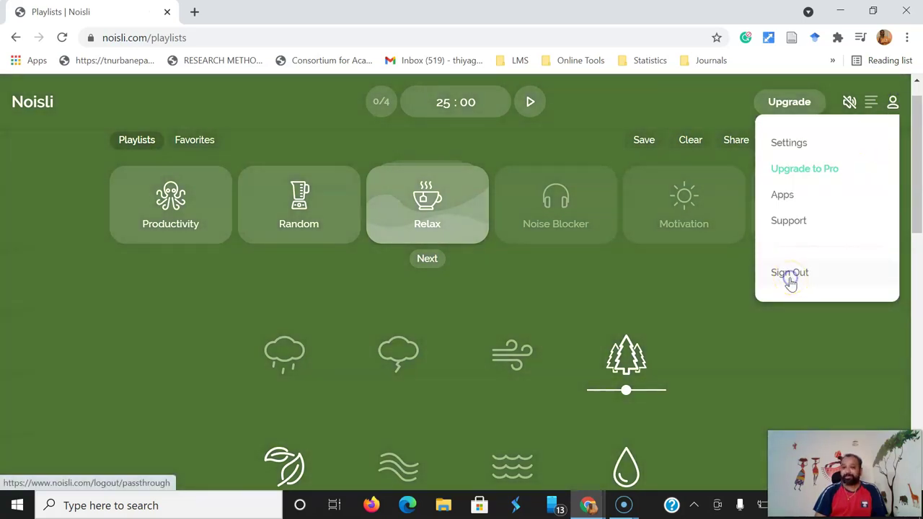